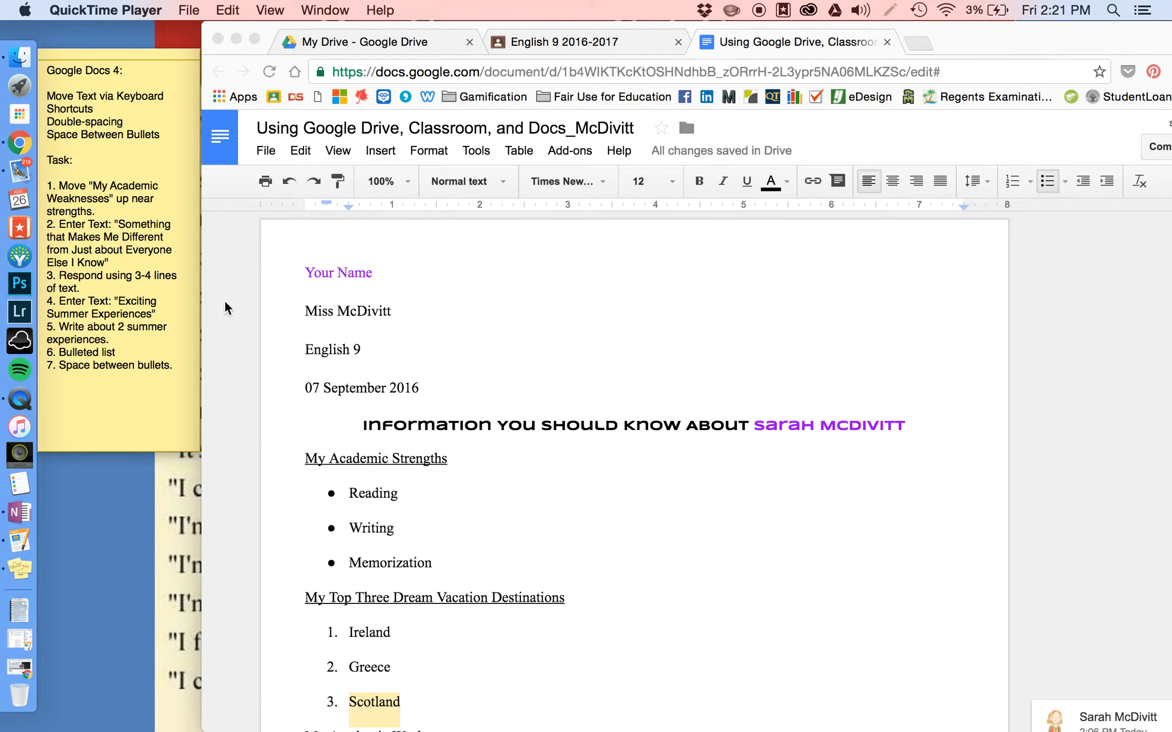
left_click(429, 359)
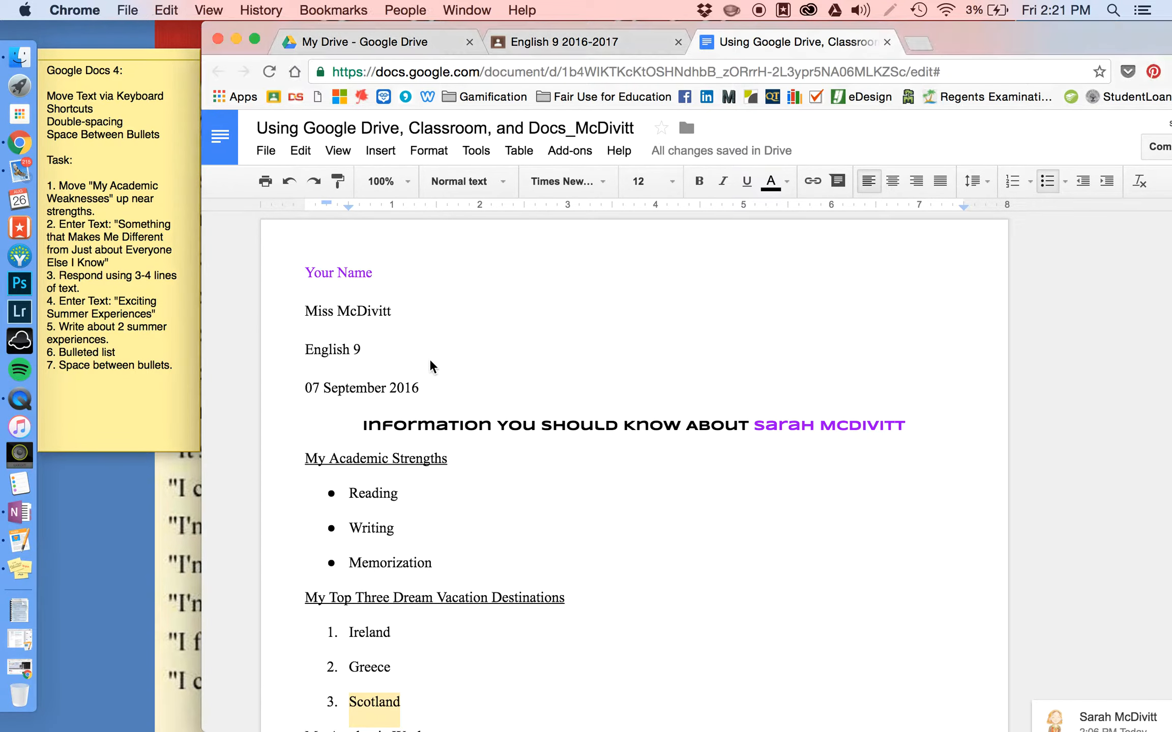
scroll(429, 359, "down", 5)
scroll(429, 359, "down", 5)
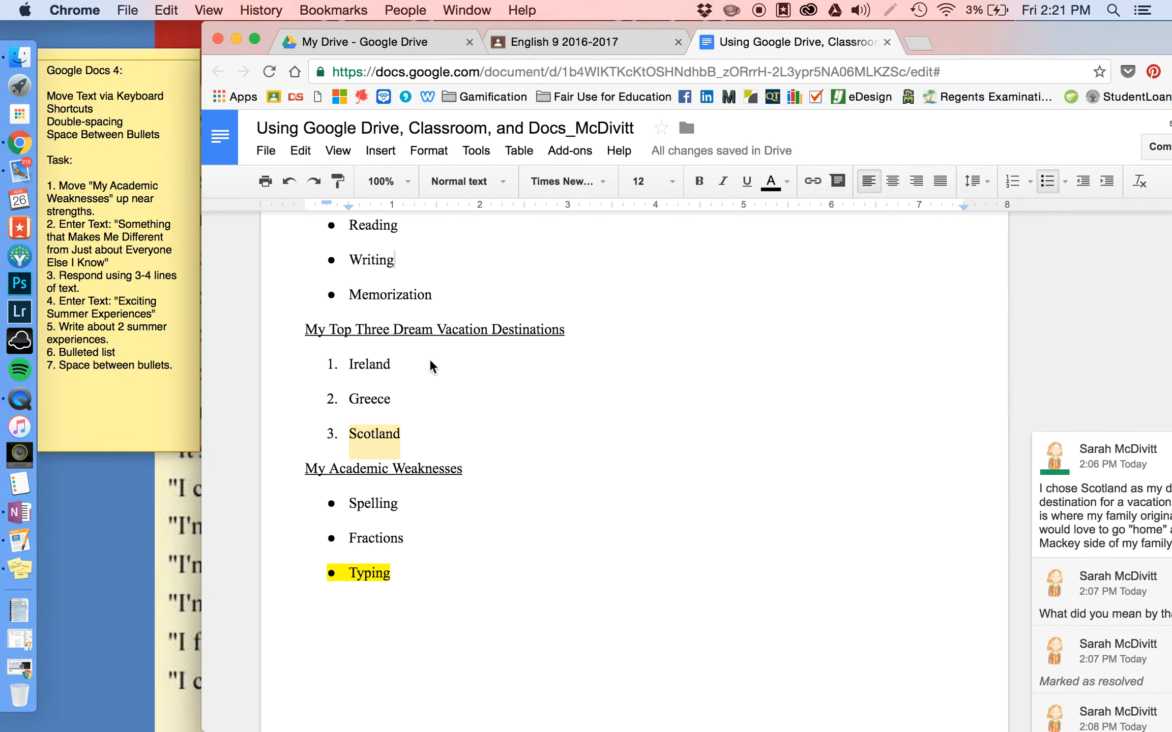
scroll(429, 359, "down", 1)
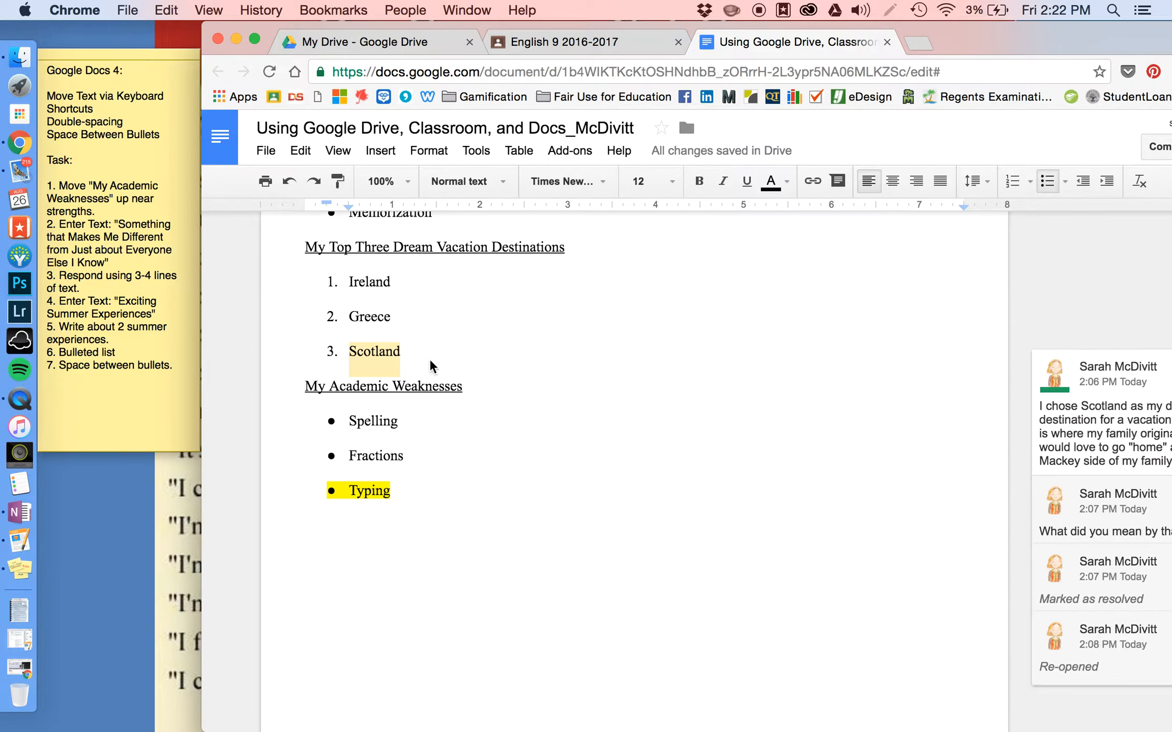
left_click(305, 388)
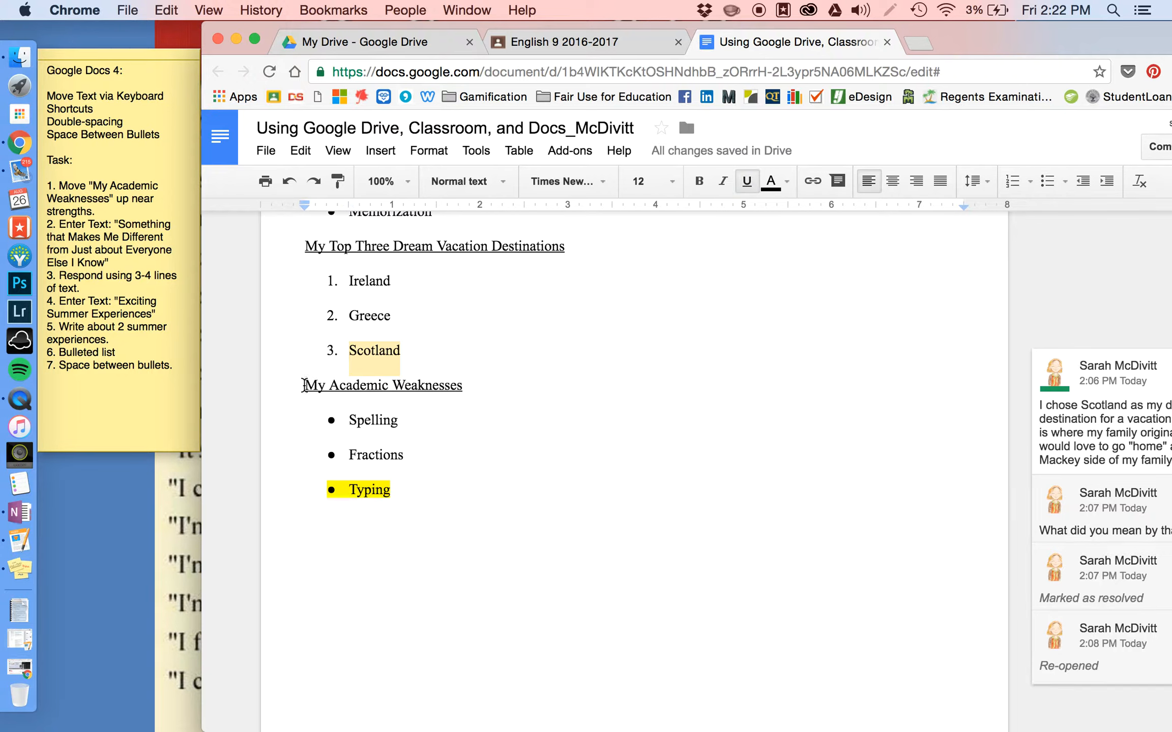
left_click(304, 385)
left_click_drag(304, 385, 395, 496)
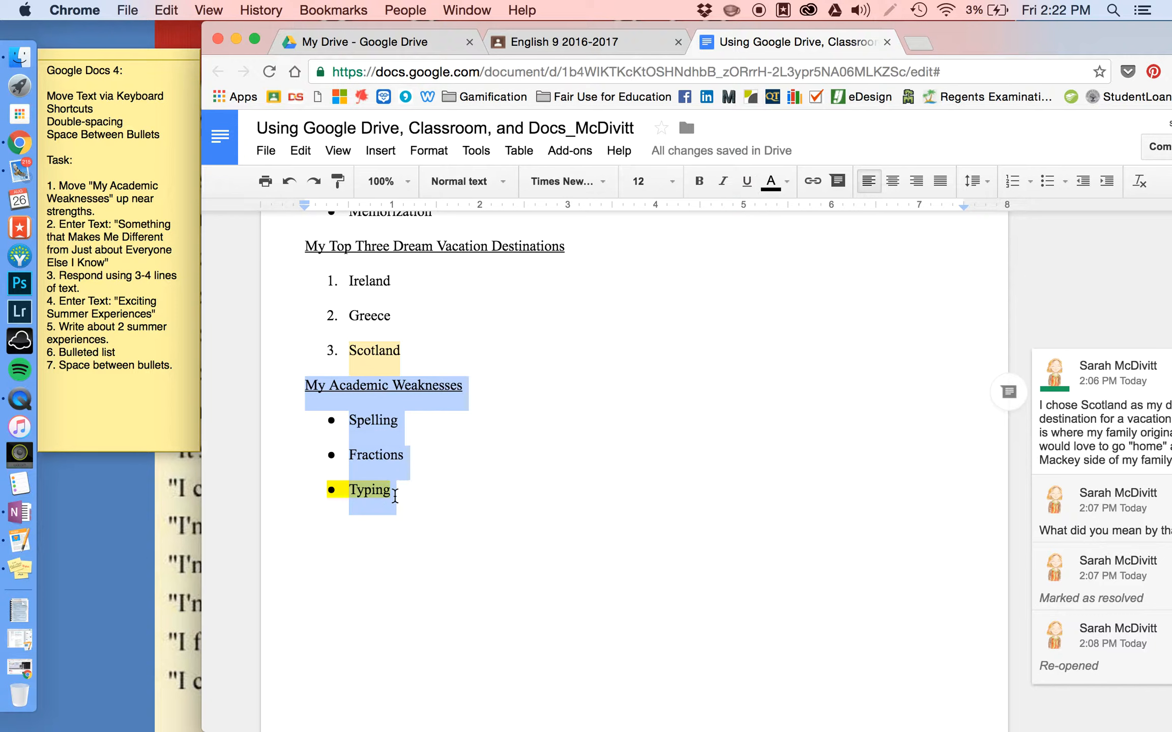
left_click(395, 495)
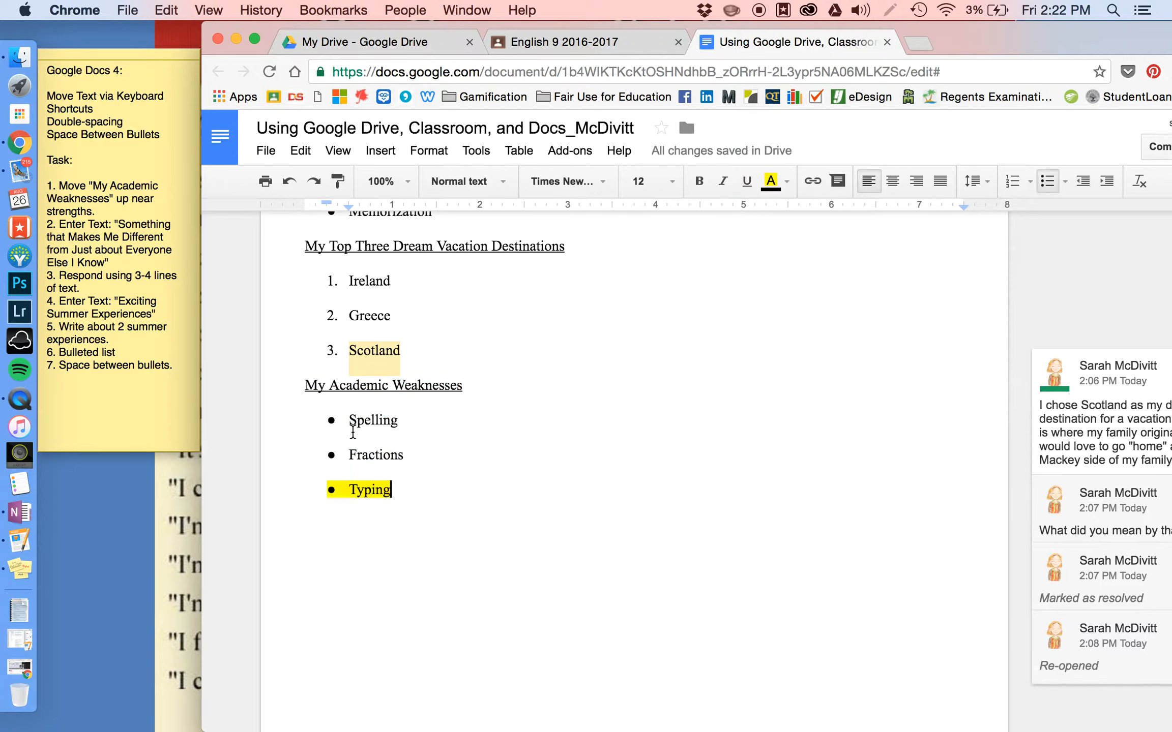
left_click(305, 385)
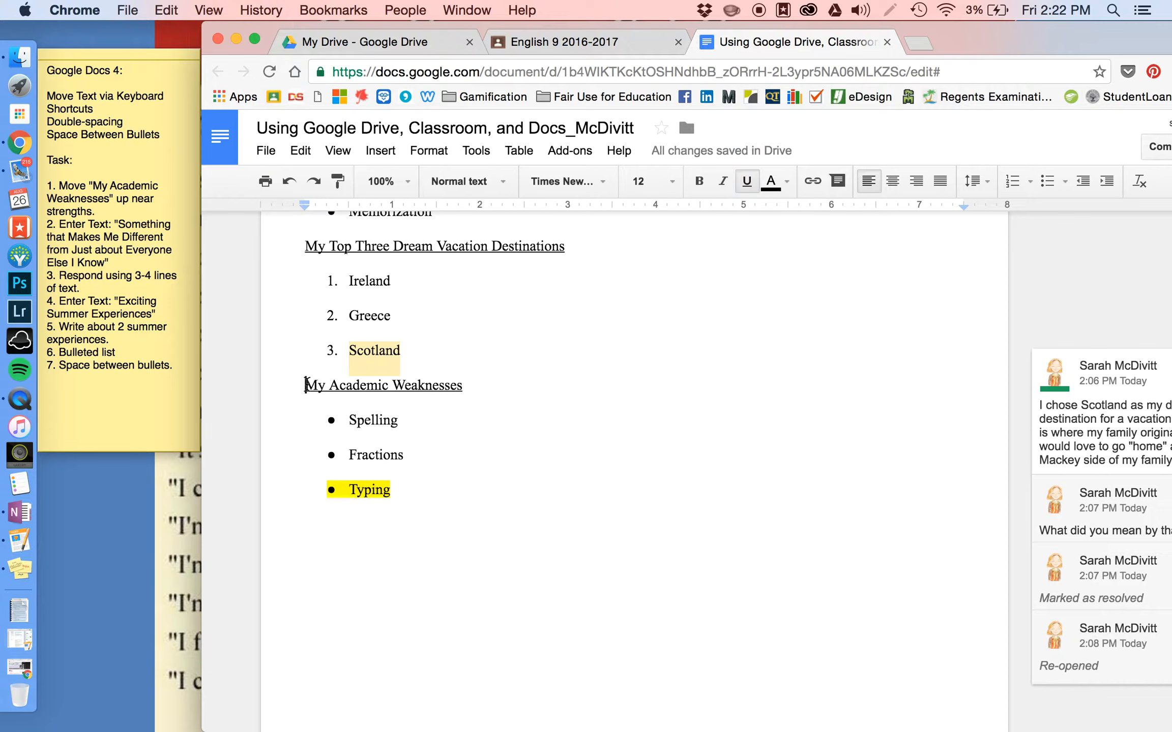
key("shift+Down")
key("shift+Down")
key("shift+Down")
key("shift+Down")
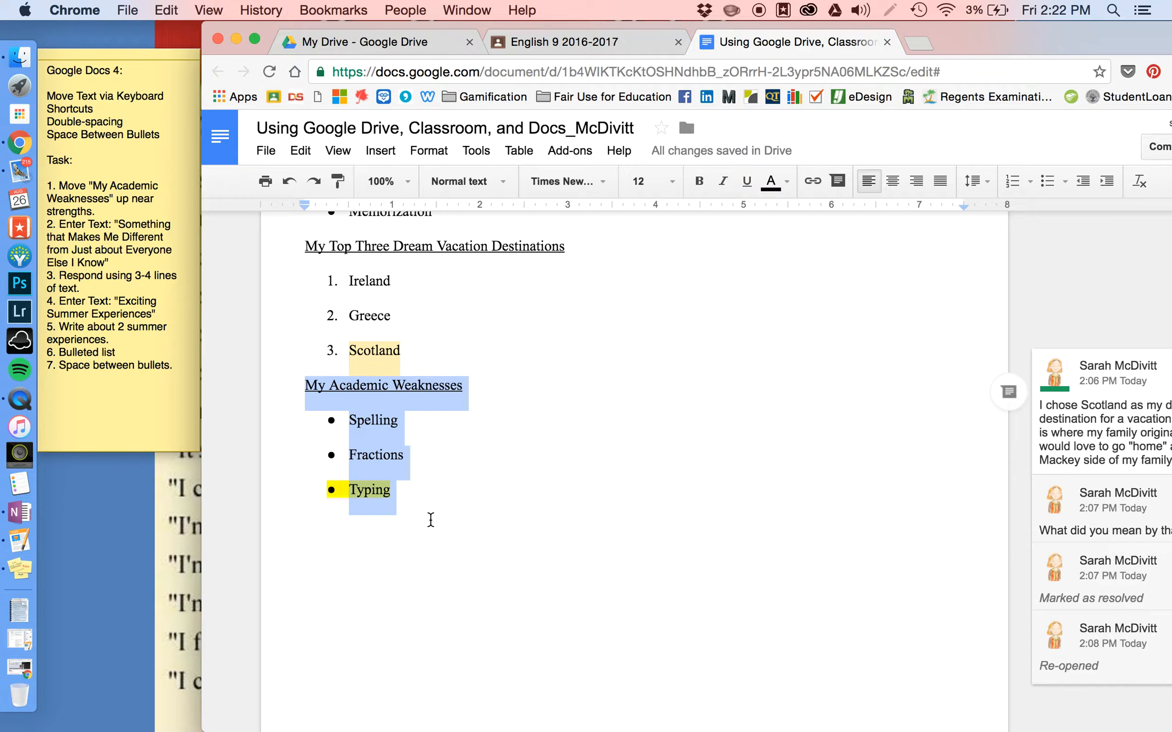
key("shift+Left")
left_click(300, 151)
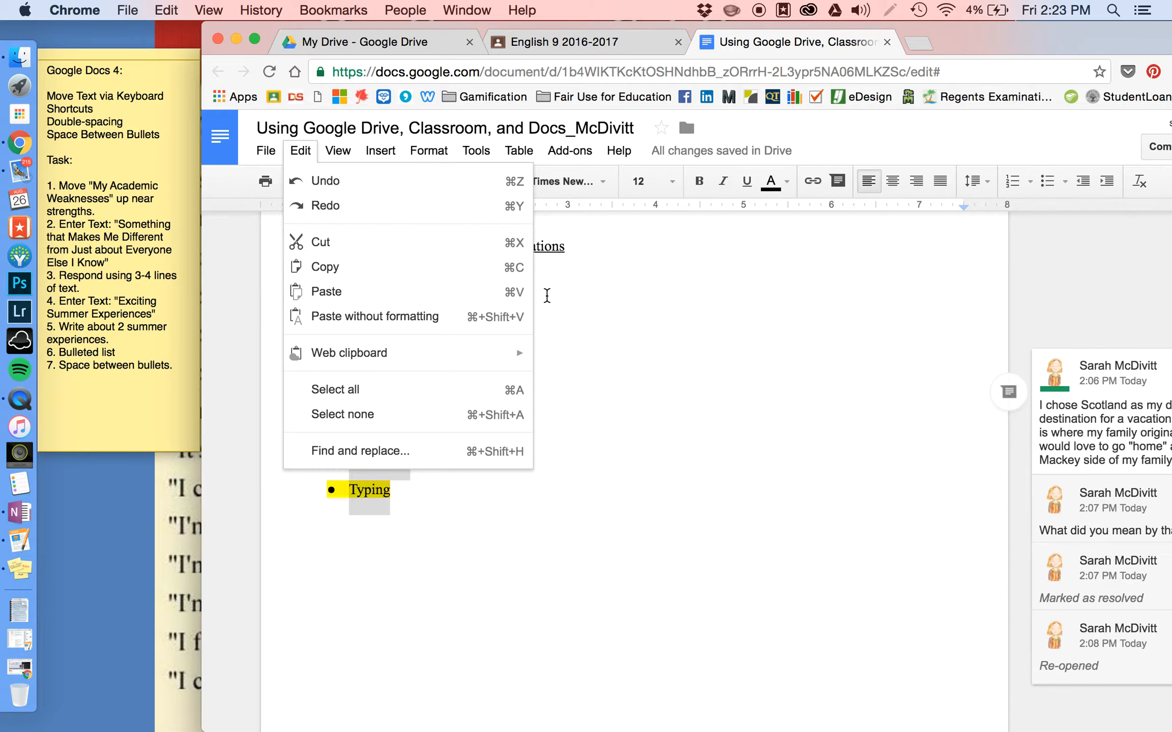
left_click(547, 296)
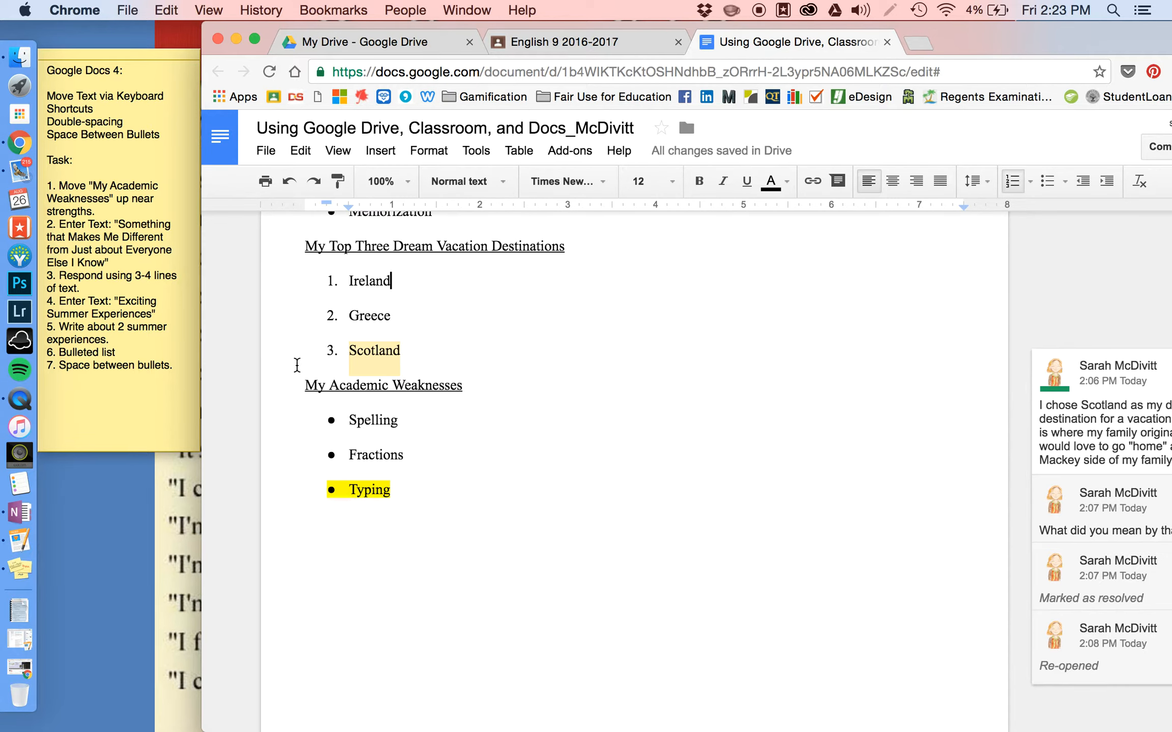
Step: Cut the "My Academic Weaknesses" heading with its three bullets and remove the empty bullet left behind
left_click(306, 385)
left_click(305, 385)
left_click_drag(306, 385, 393, 487)
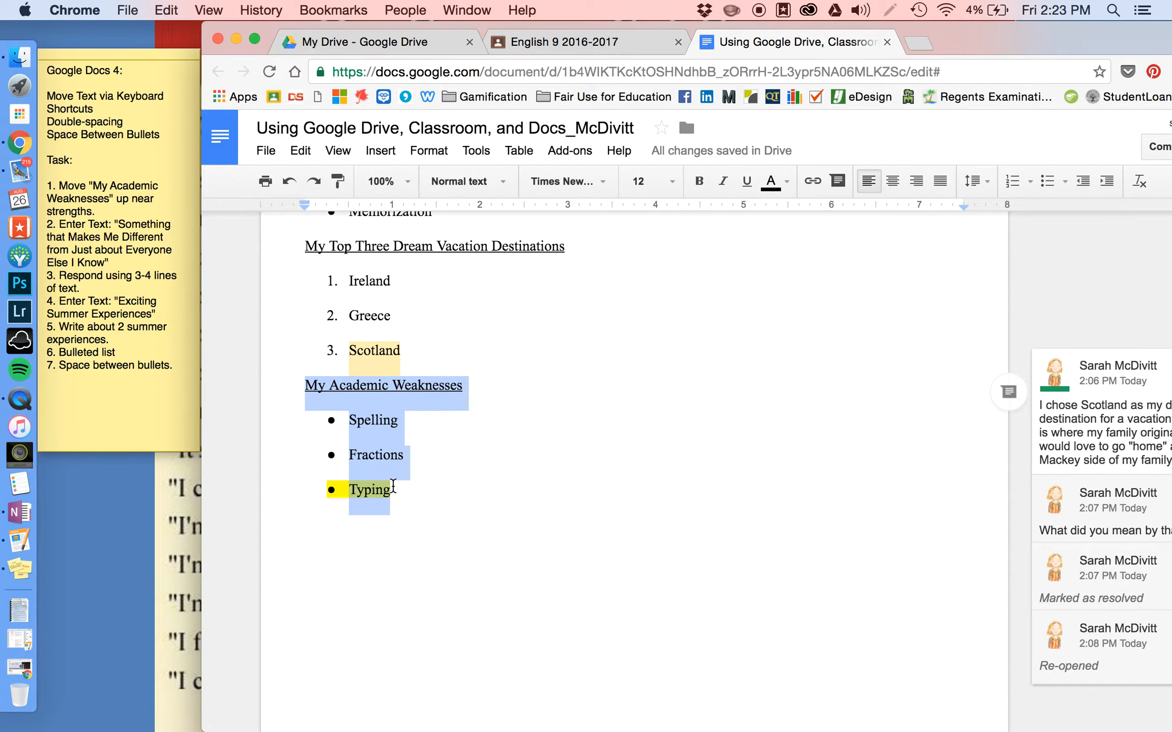
key("super+x")
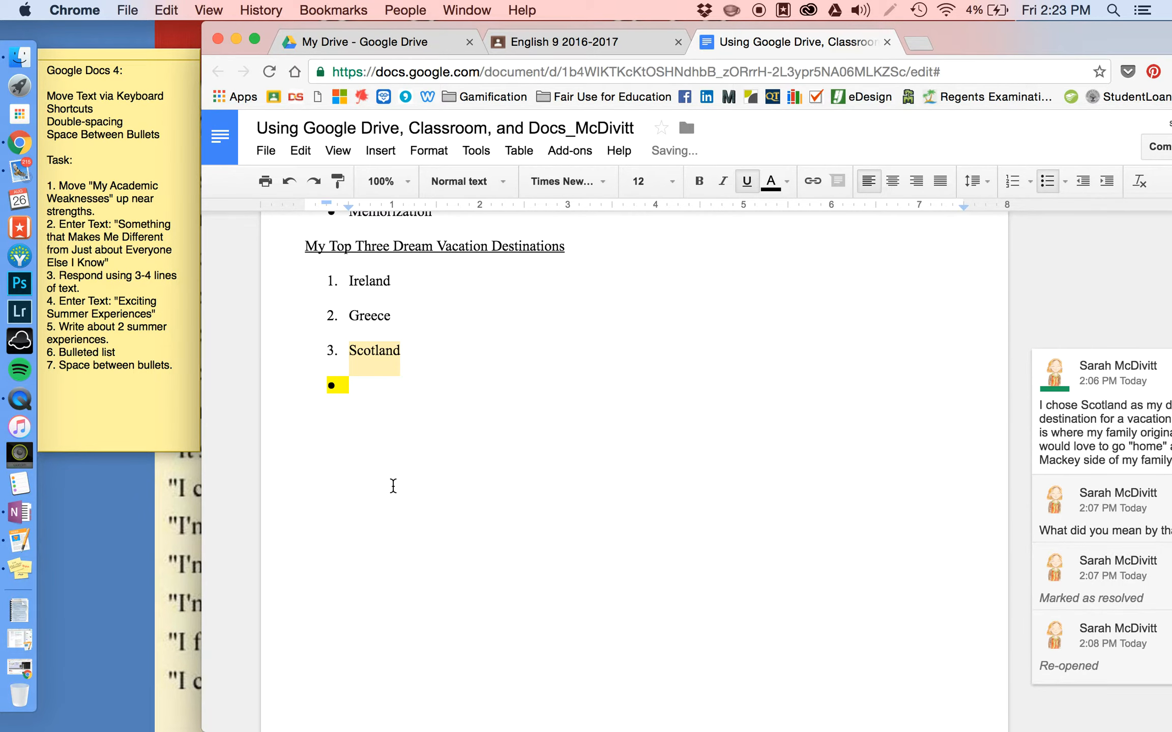
key("BackSpace")
Step: Paste the cut section on a new line between the "Memorization" bullet and the "My Top Three Dream Vacation Destinations" heading
scroll(393, 486, "up", 1)
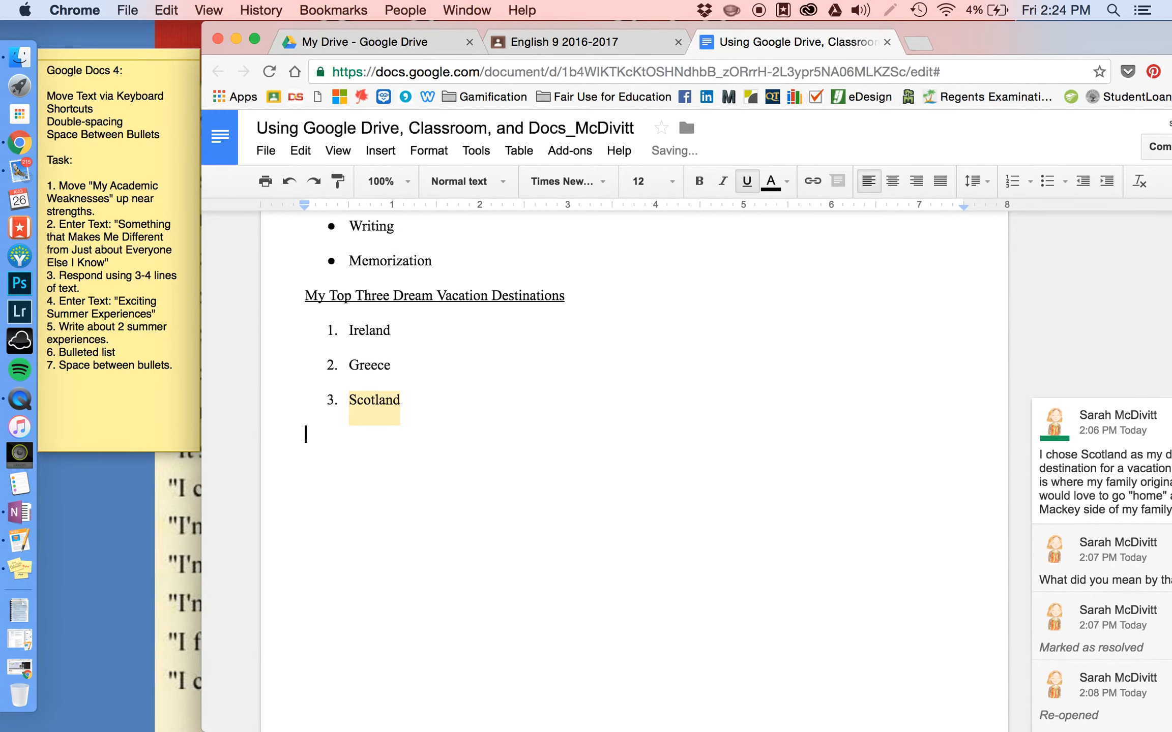
scroll(303, 501, "up", 4)
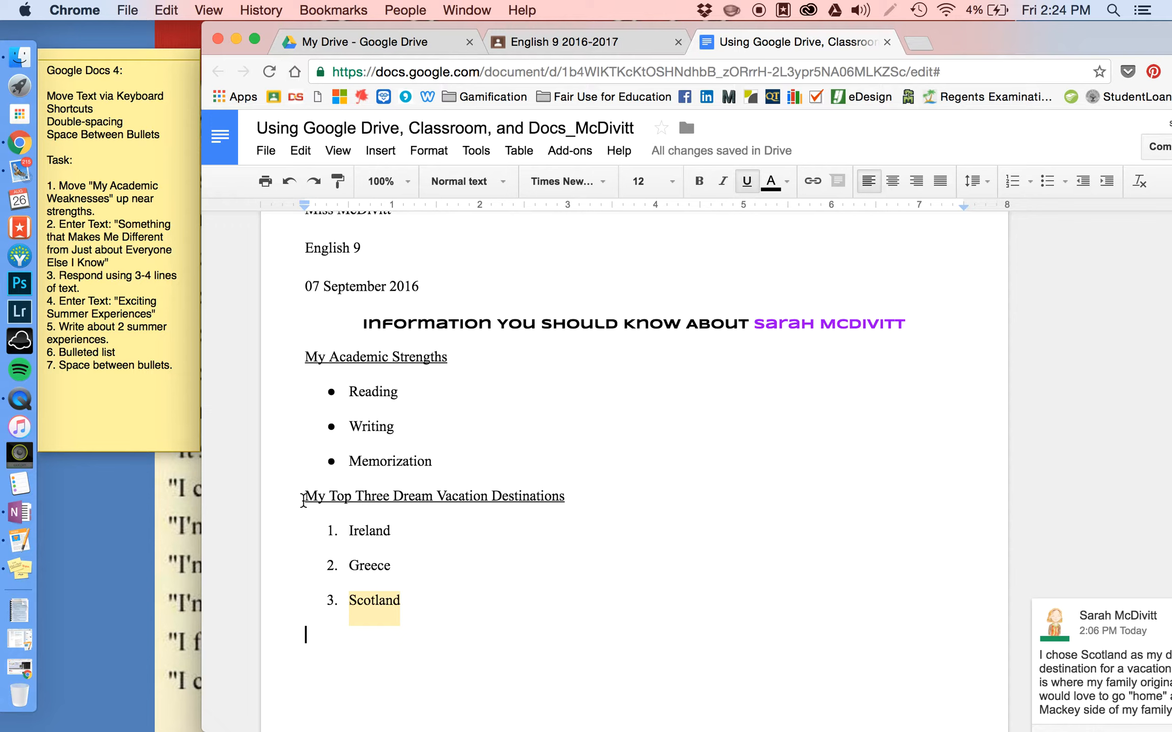
left_click(303, 496)
key("Return")
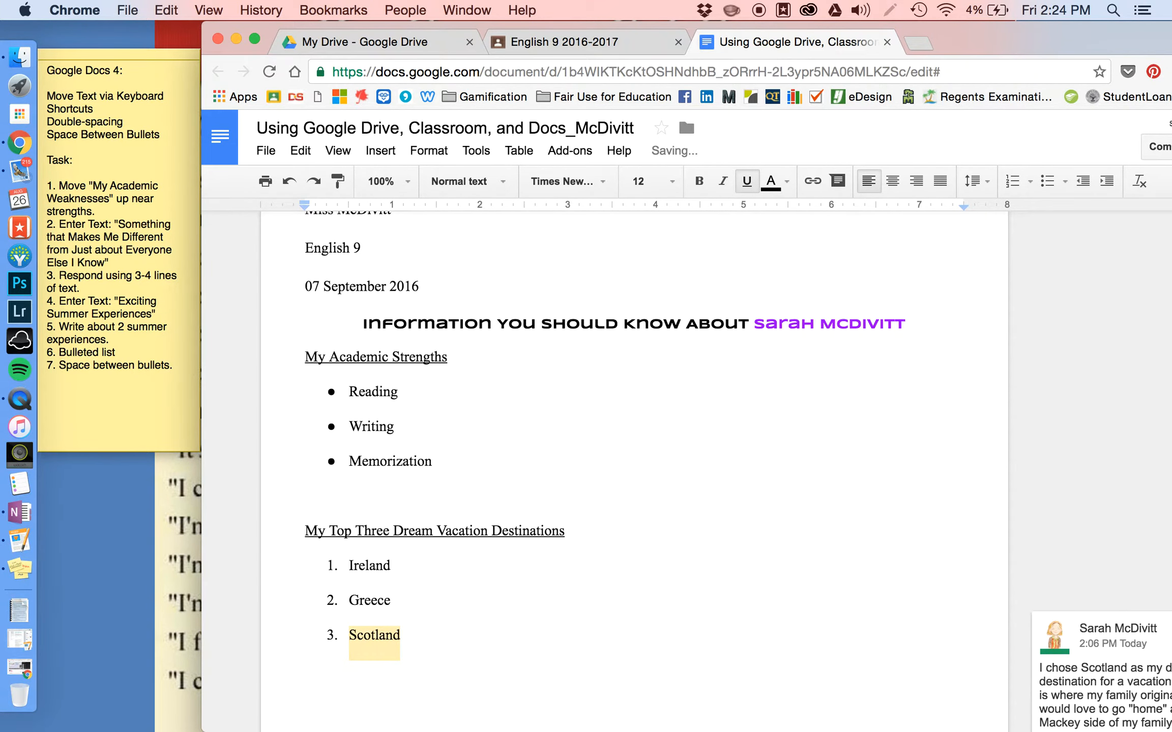
key("Up")
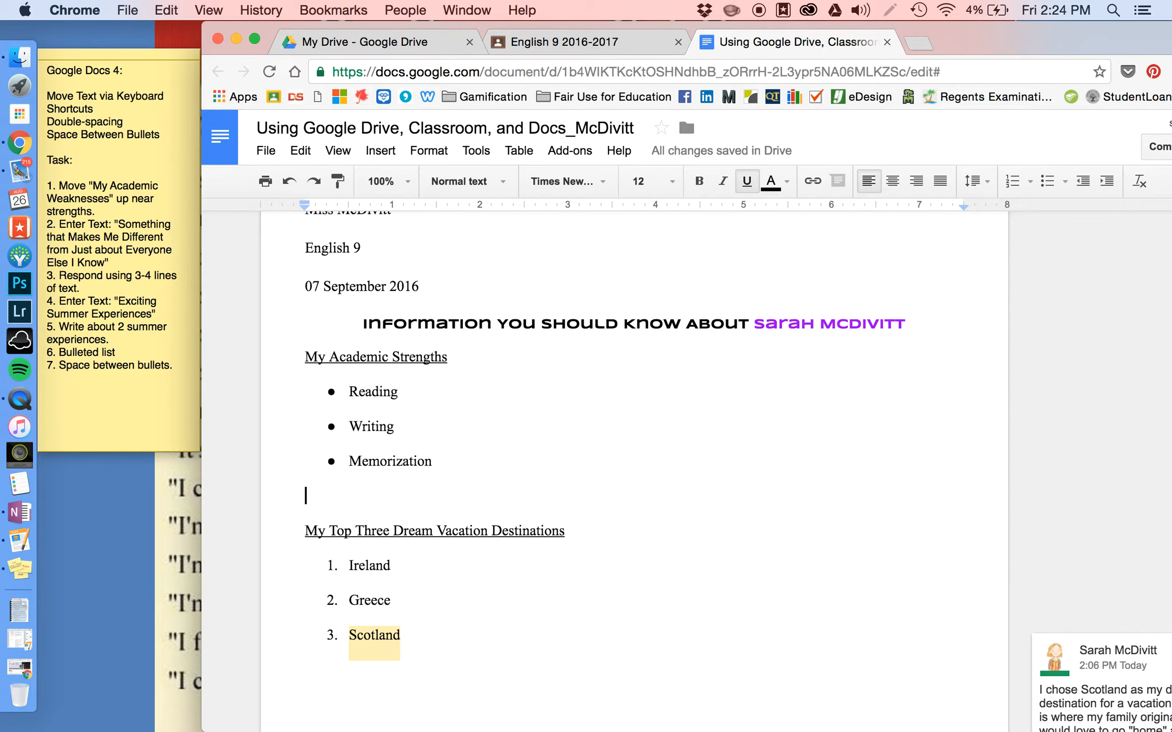
key("super+v")
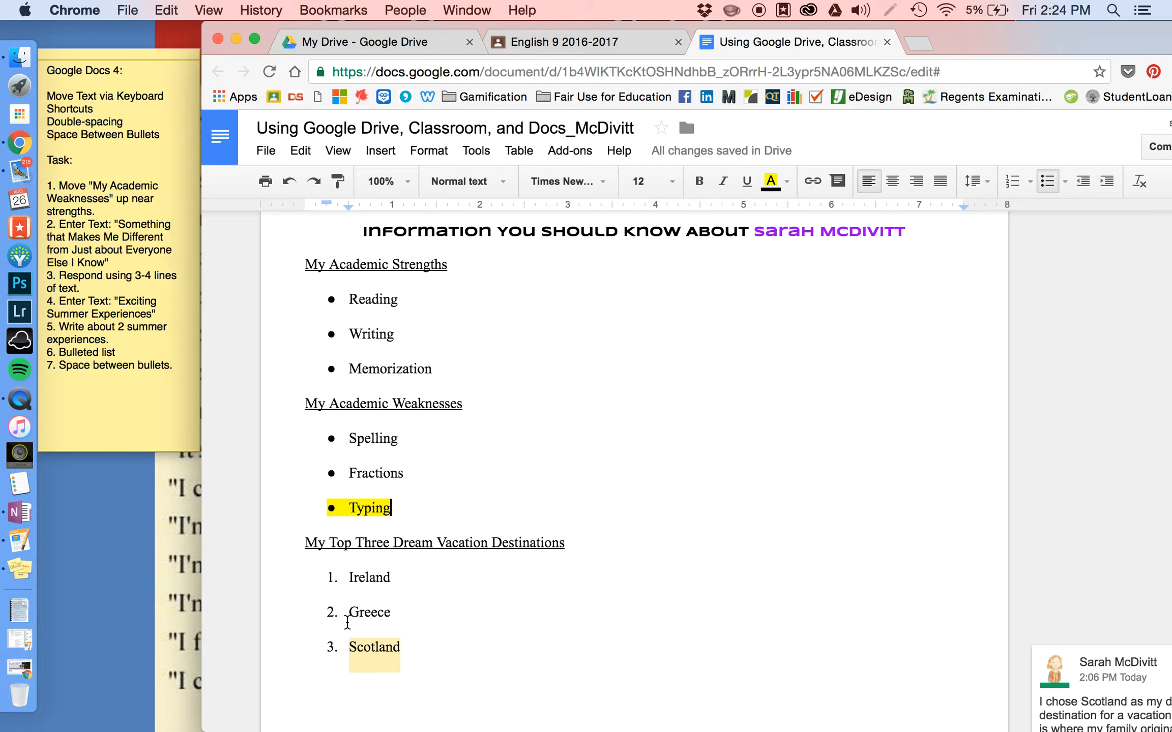
Step: Below the Scotland item, add the underlined, unnumbered heading "Something that Makes Me Different from Just about Everyone Else I Know"
left_click(459, 644)
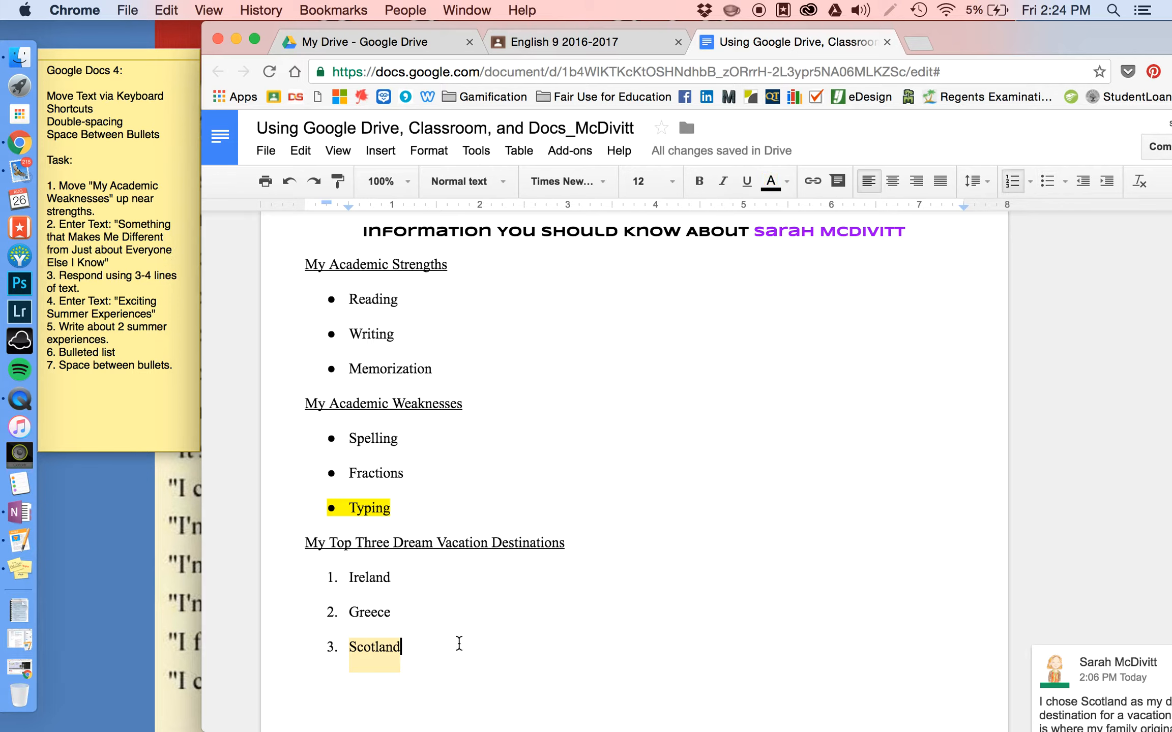
key("Return")
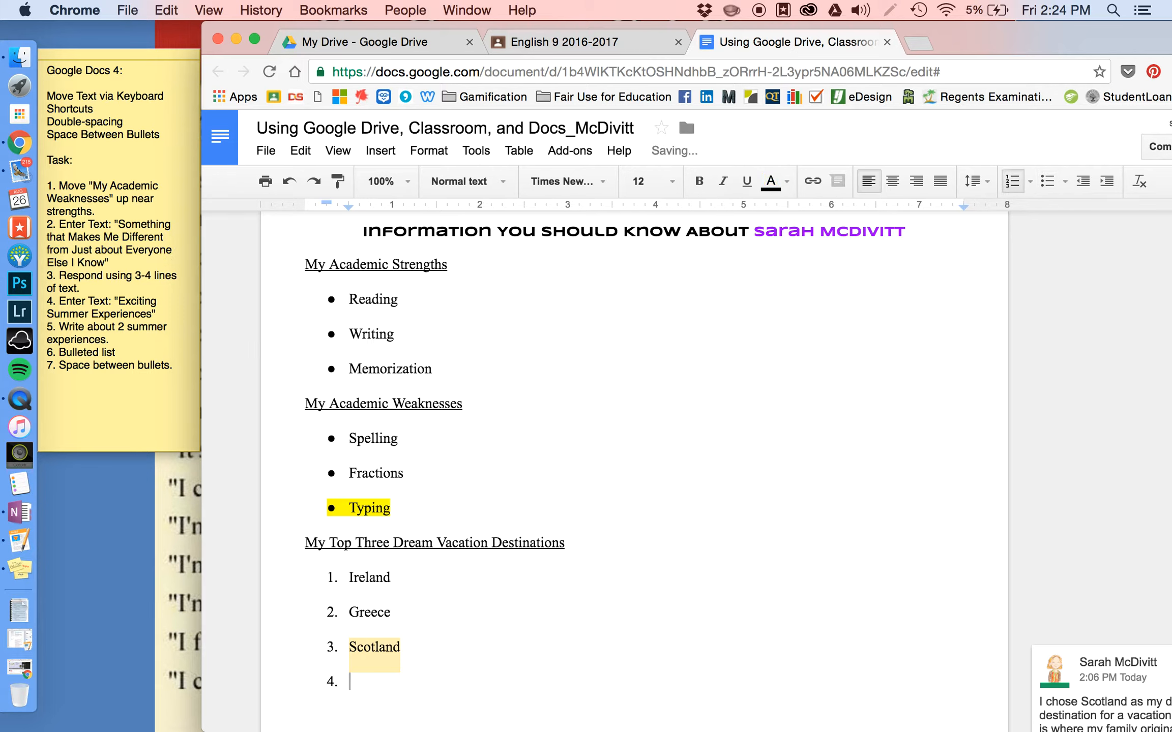
key("Return")
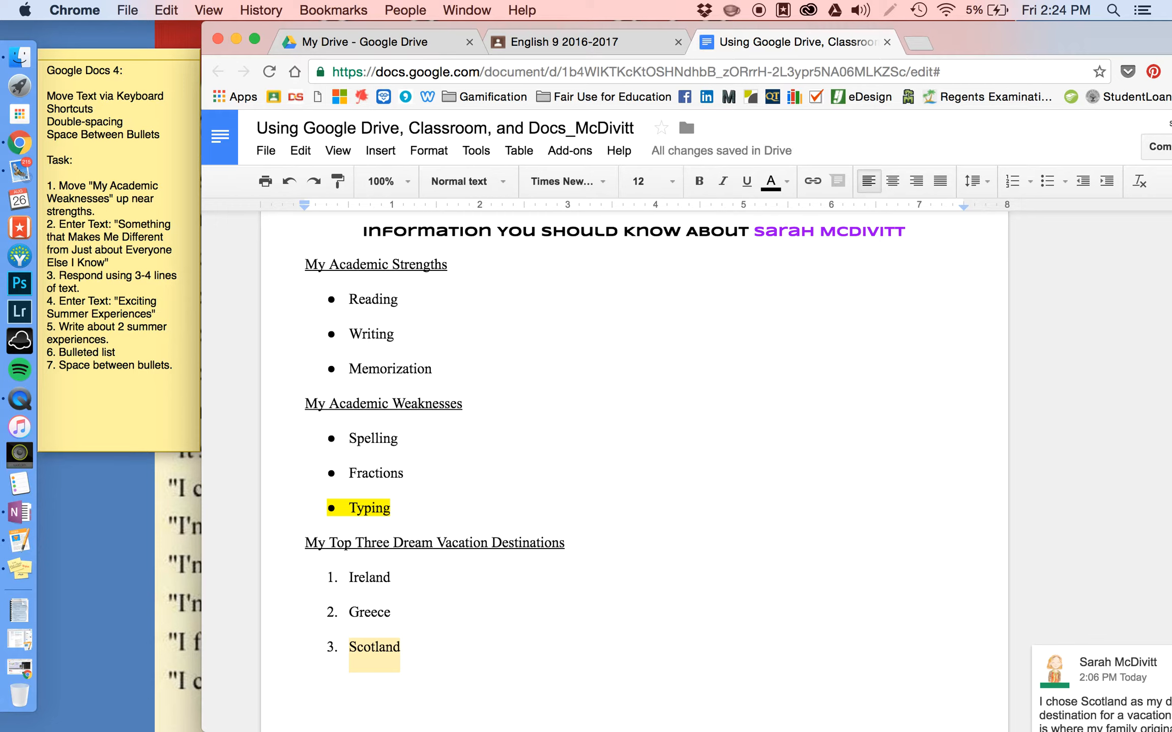
key("super+u")
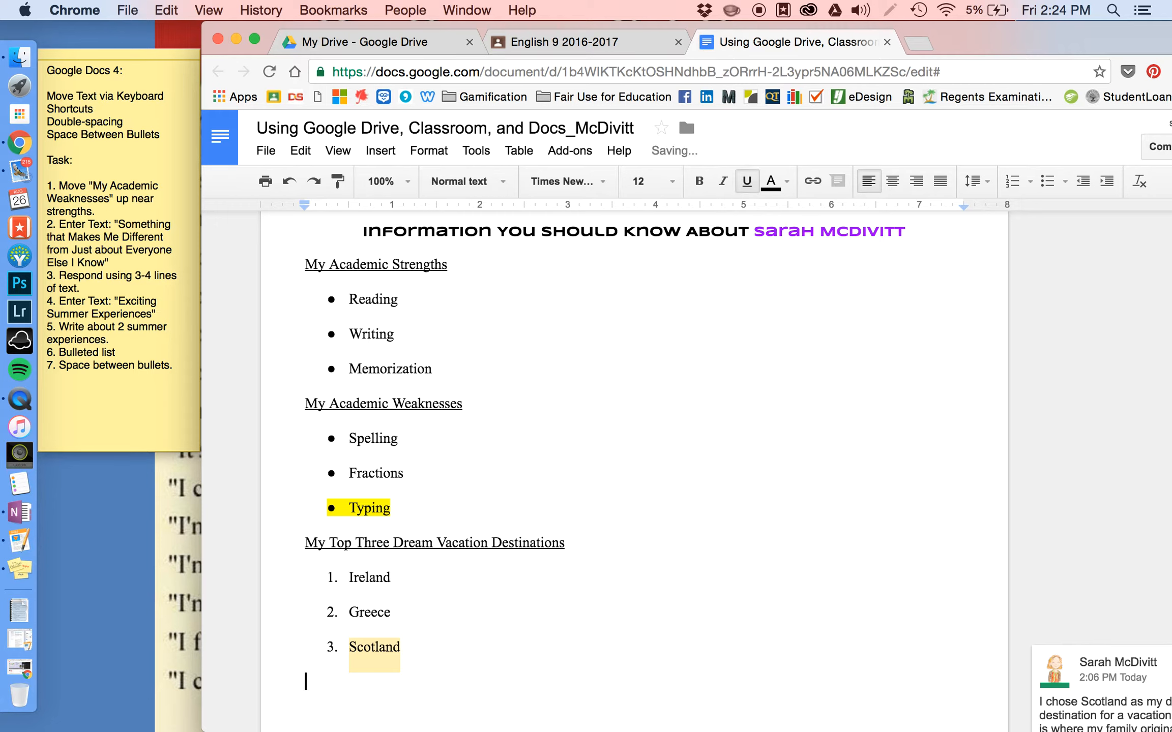
type("Something that Mks")
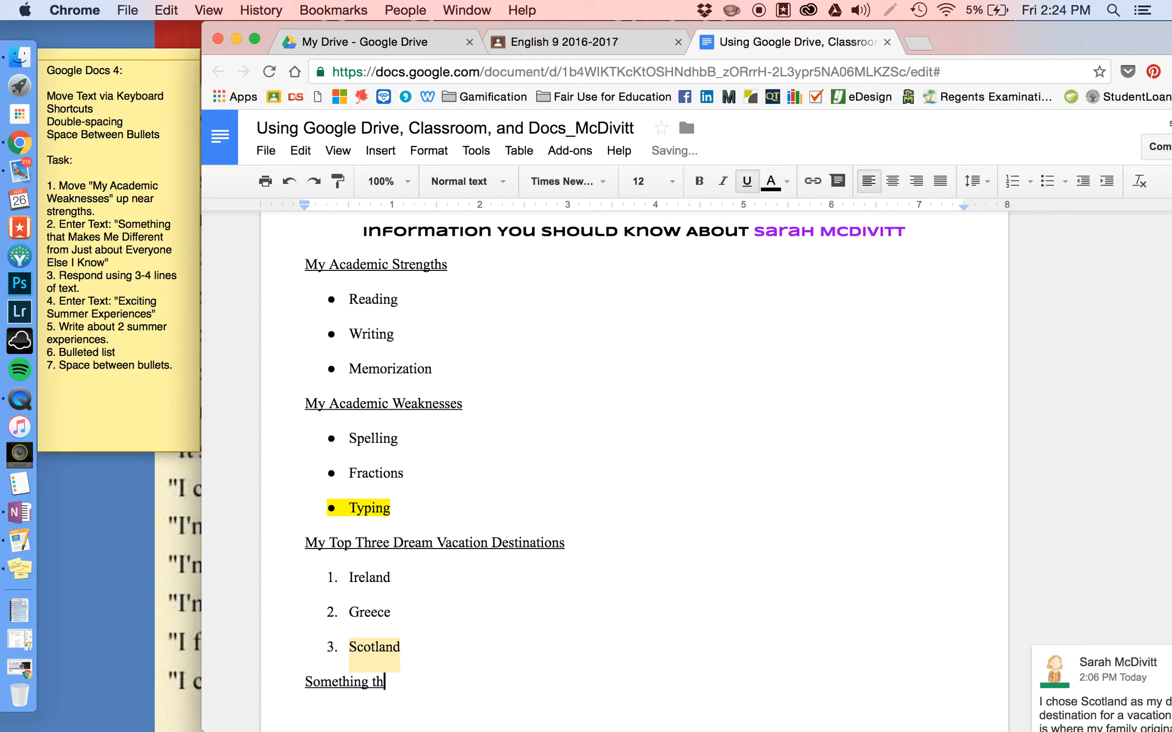
key("BackSpace")
key("BackSpace")
type("akes Me Differen")
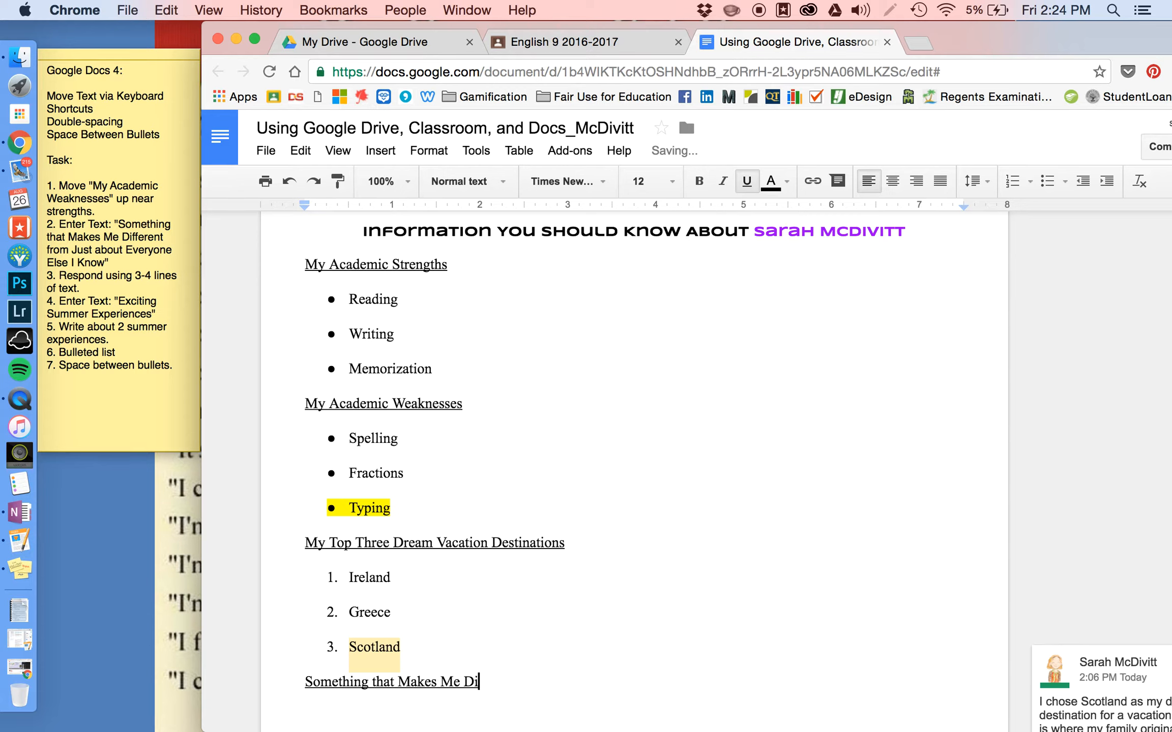
type("fro")
key("BackSpace")
key("BackSpace")
type("rom Just Abou")
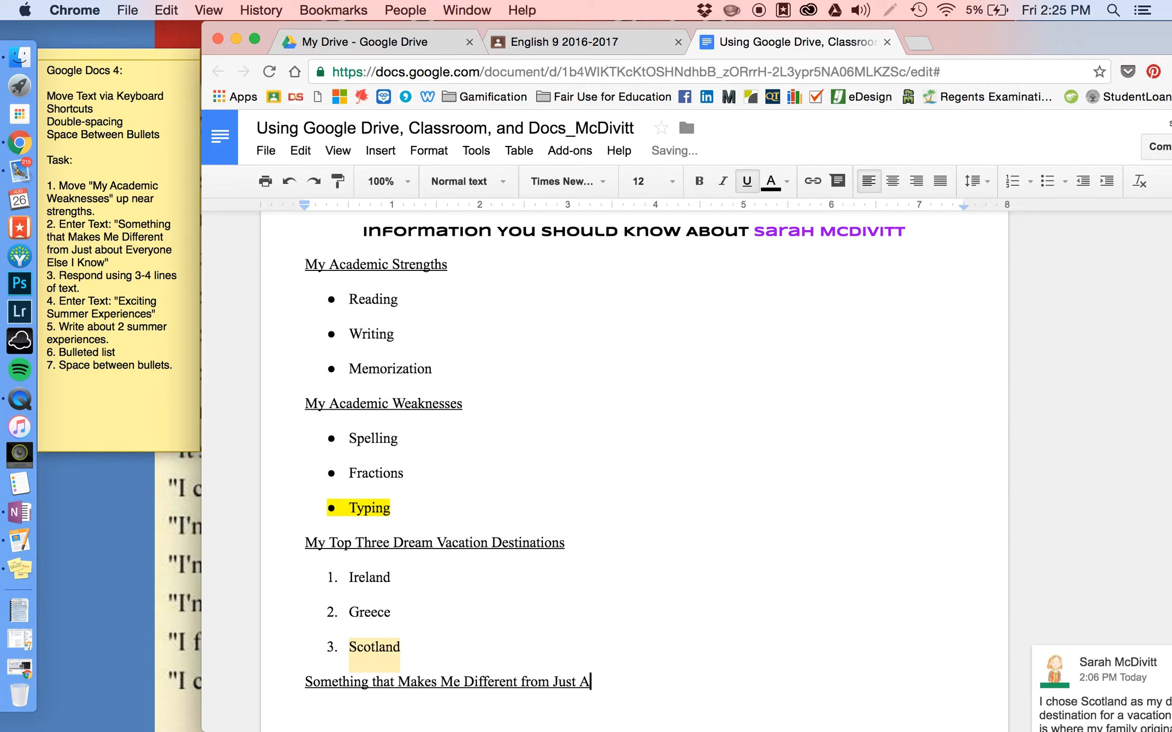
key("BackSpace")
key("BackSpace")
key("BackSpace")
key("BackSpace")
type("about Everyone ")
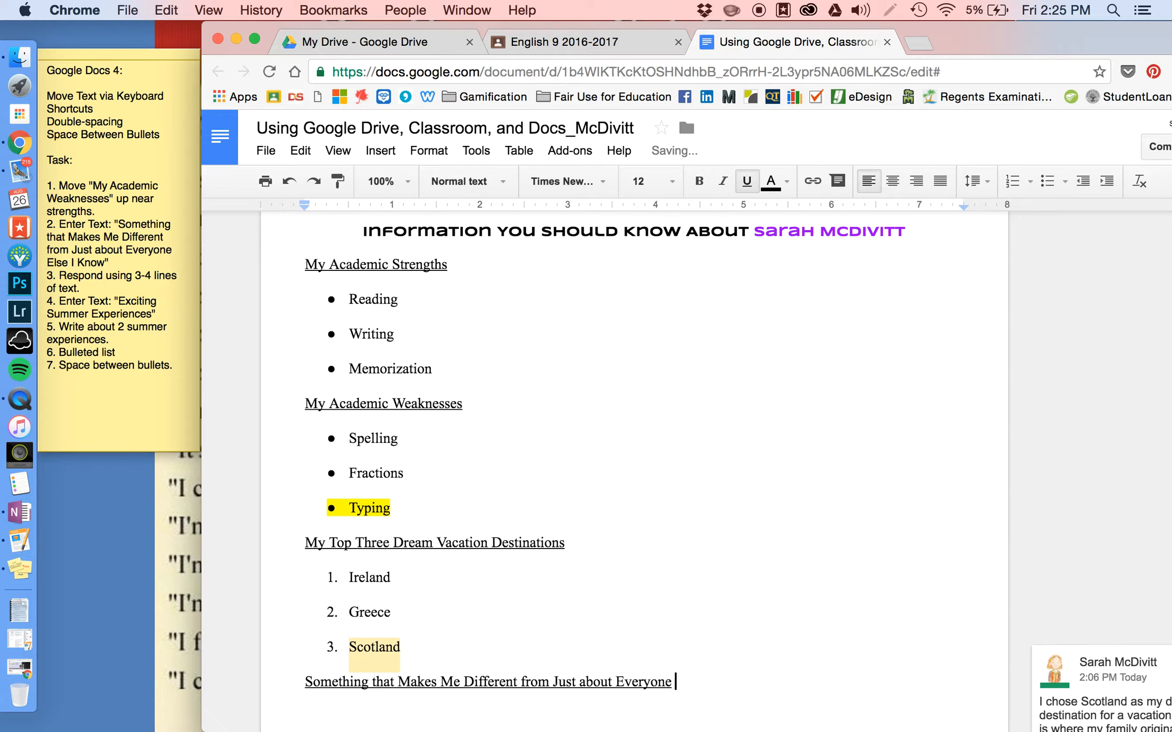
type("Else I Know")
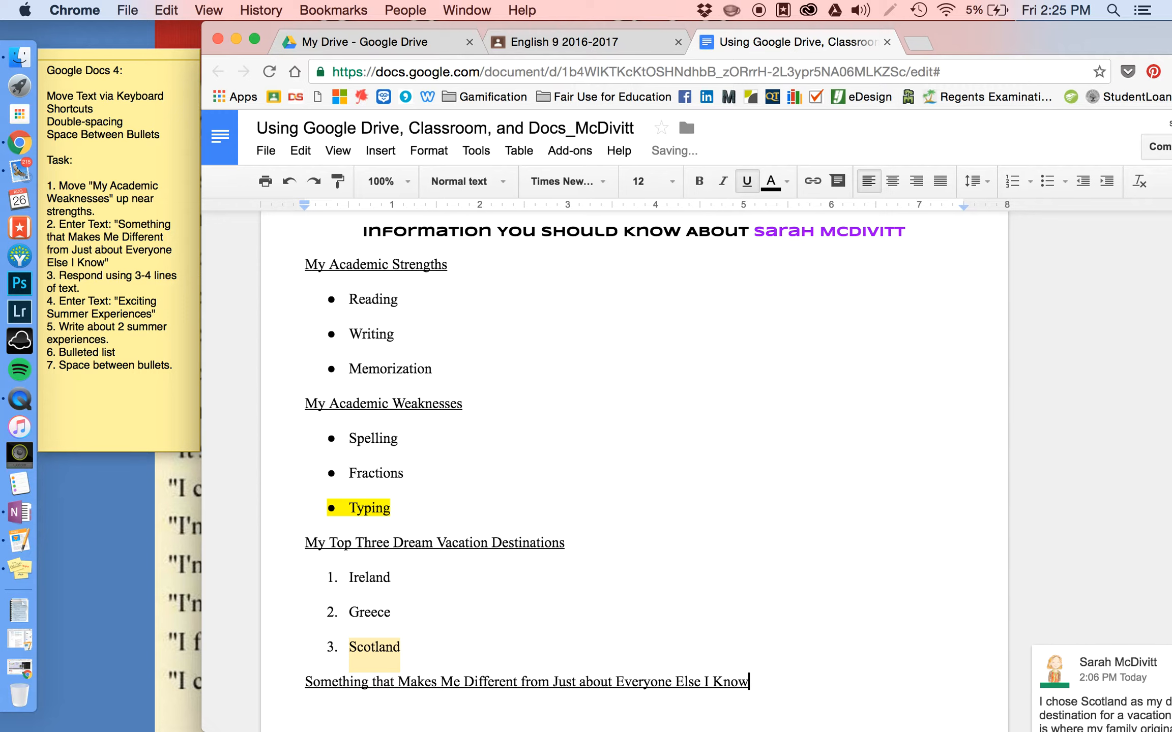
left_click_drag(725, 679, 714, 678)
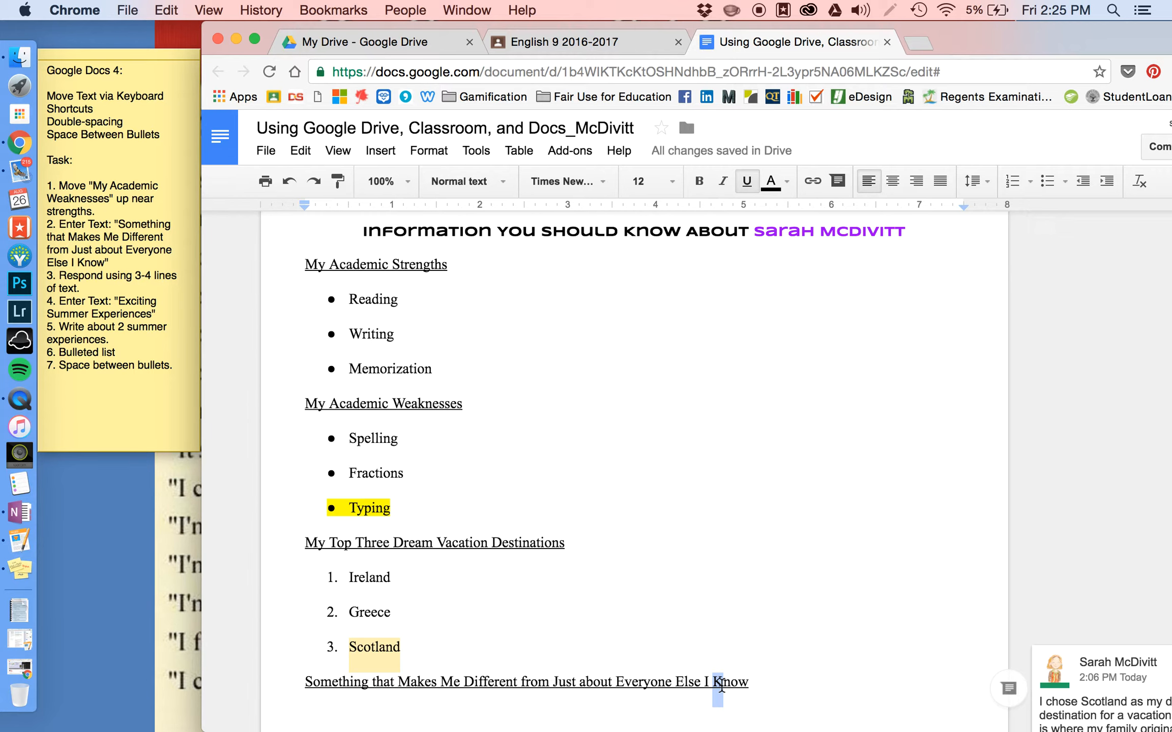
type("k")
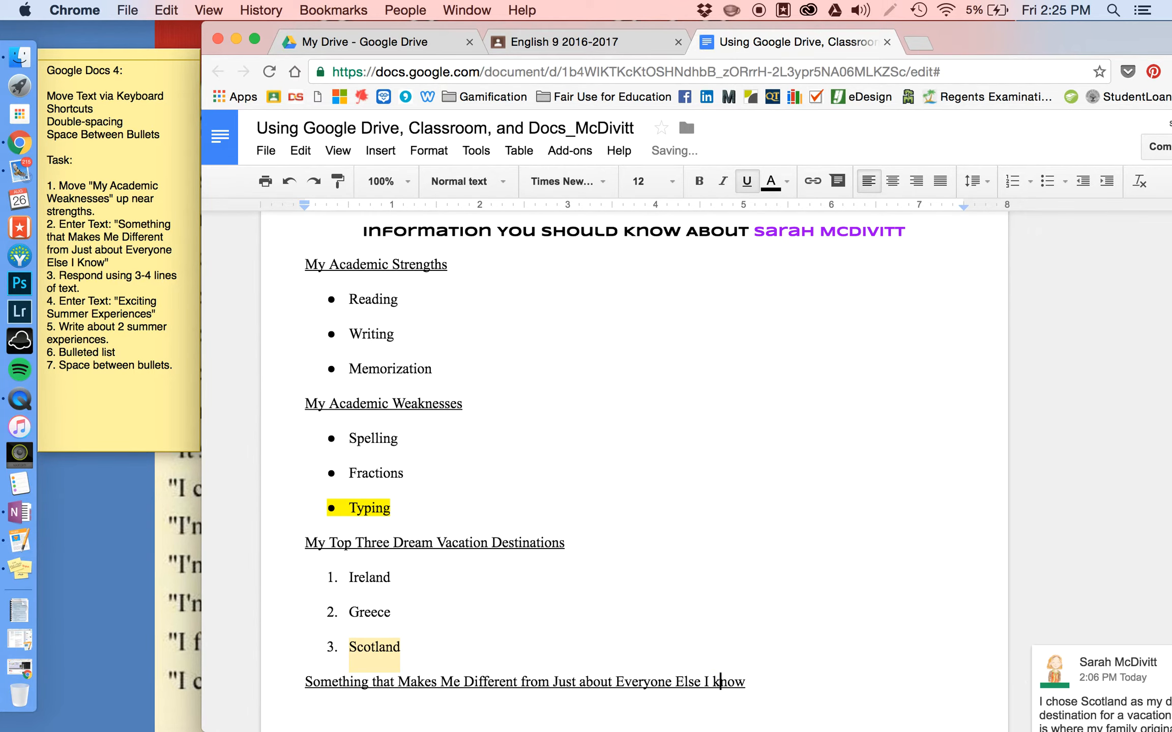
left_click_drag(721, 682, 720, 687)
left_click(716, 687)
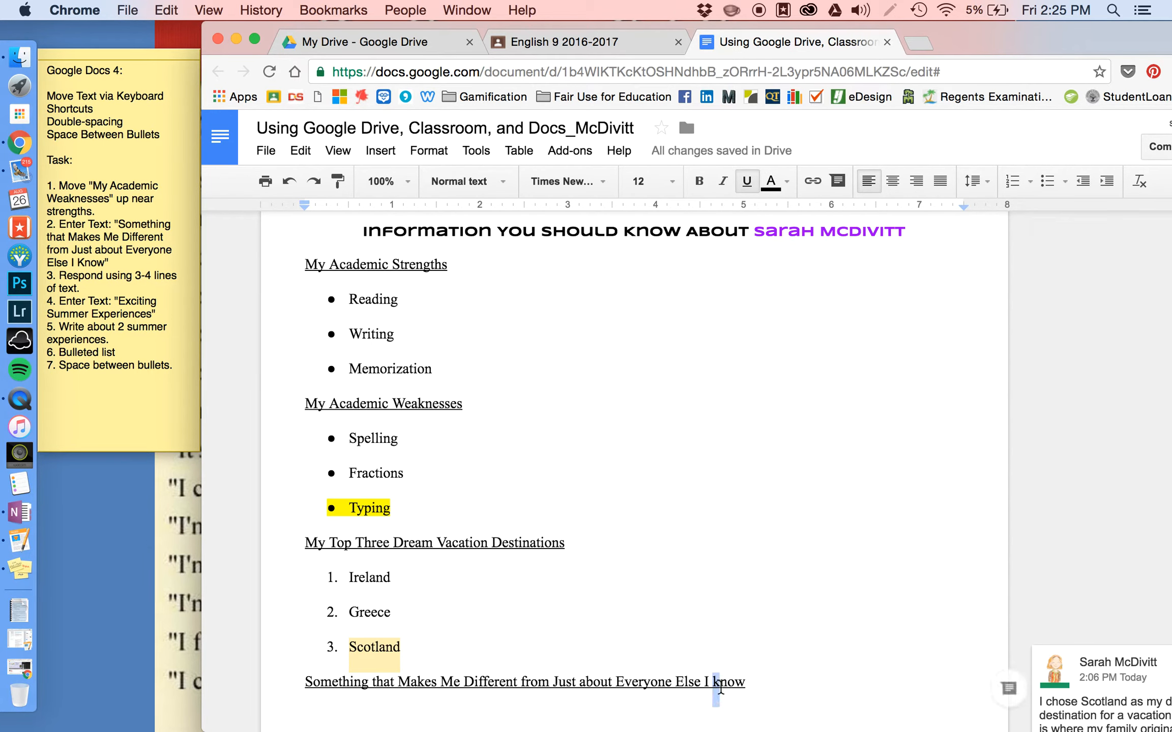
type("K")
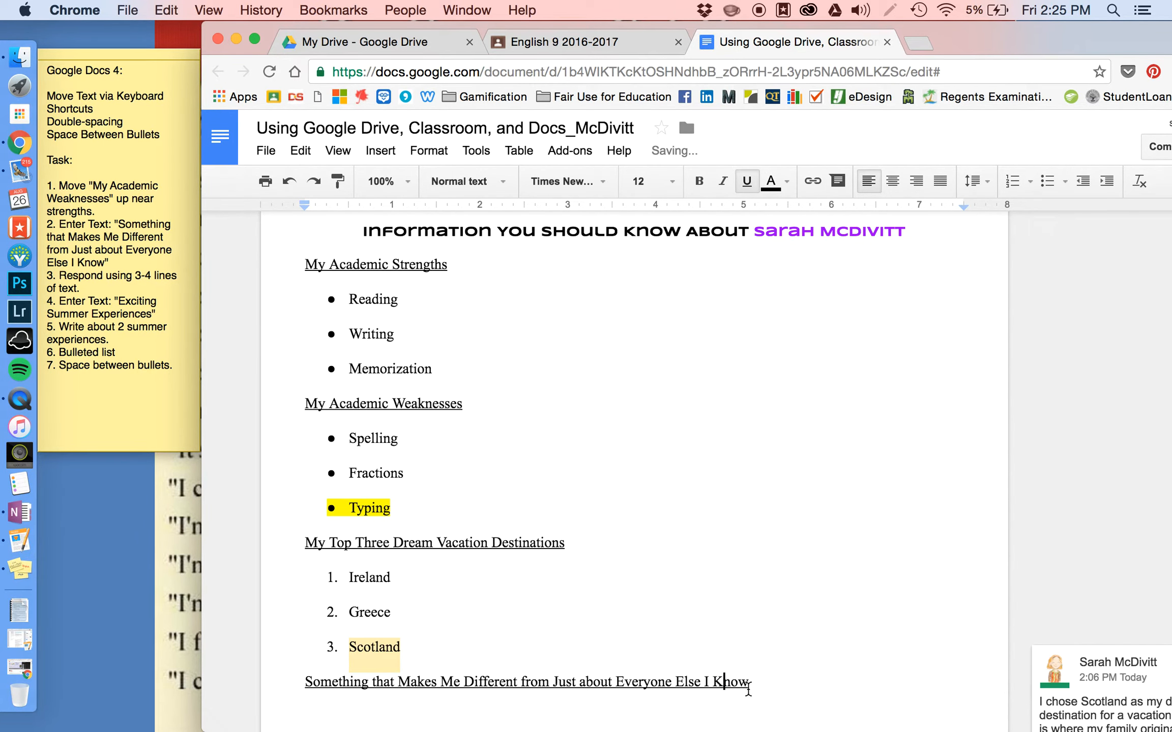
Step: Below the "Something that Makes Me Different" heading, start a non-underlined response reading "I am a quirky girl who likes to", filled out with dots to the line's end
left_click(767, 680)
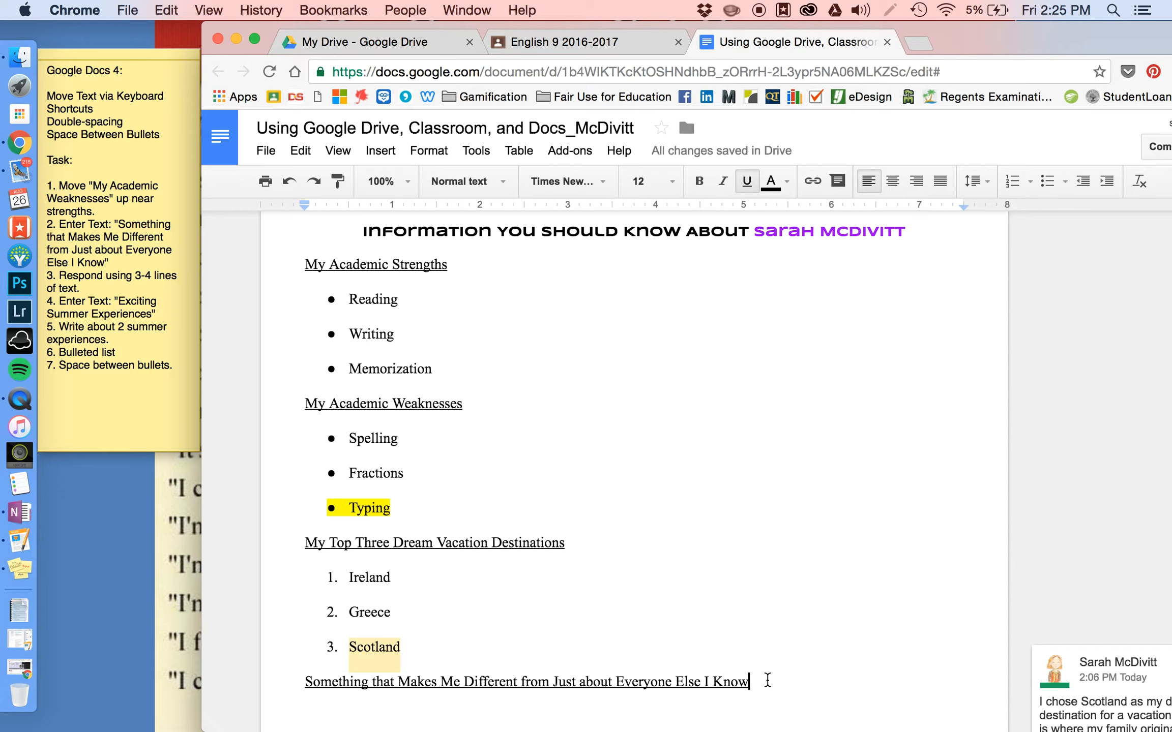
key("super+u")
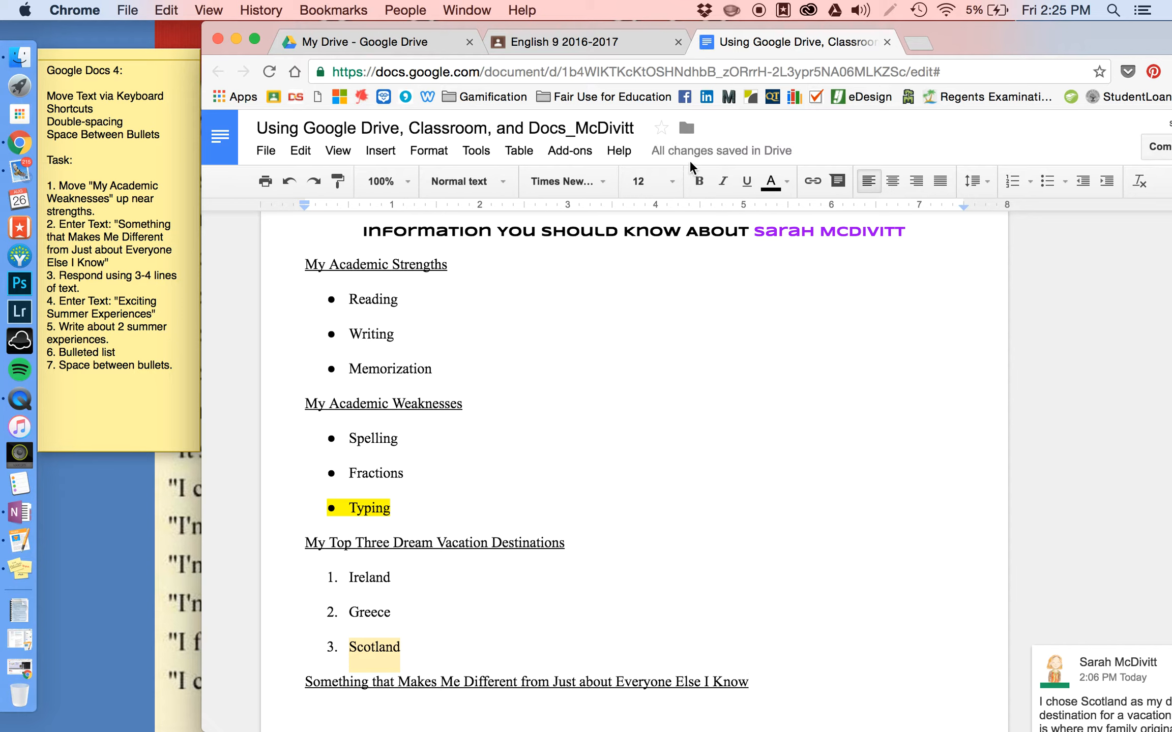
key("Return")
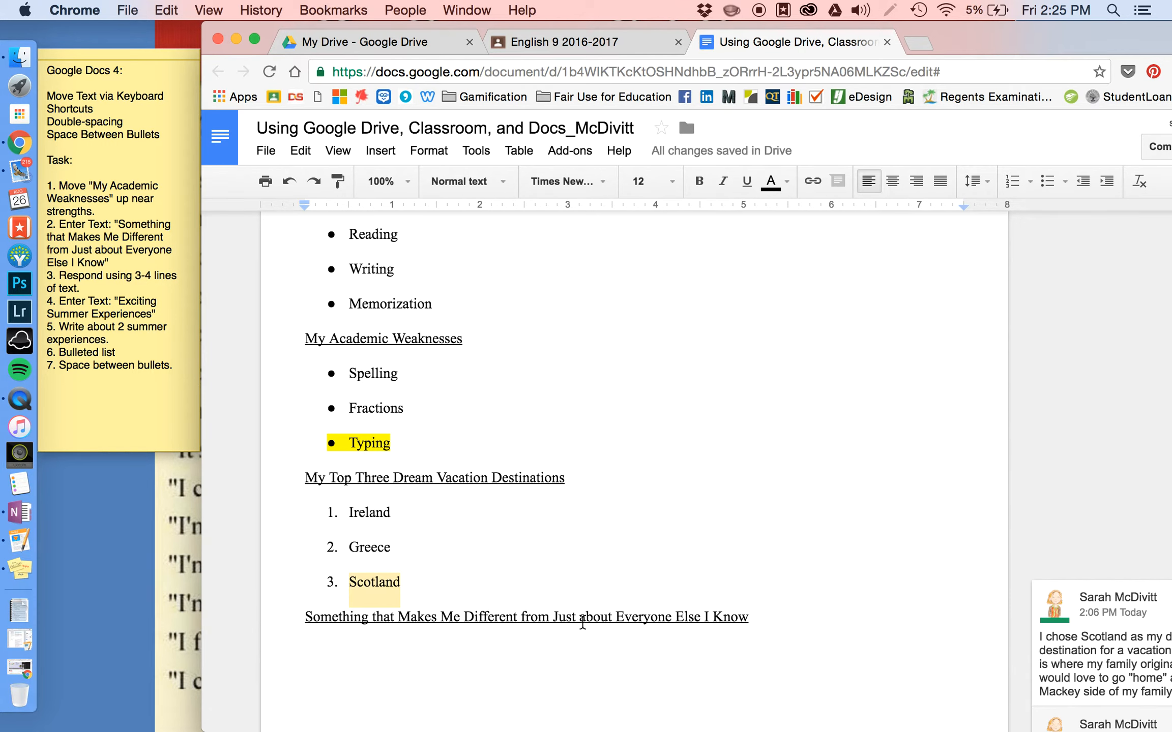
type("I am ")
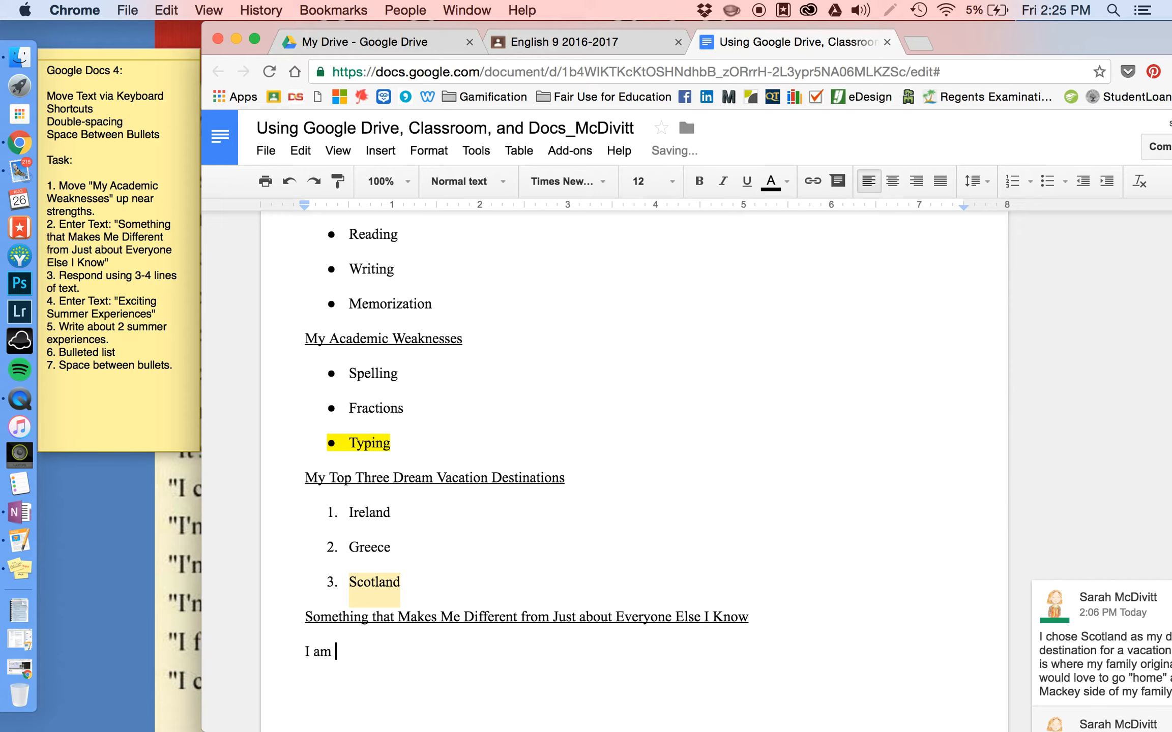
type("a quirky girl who likes too")
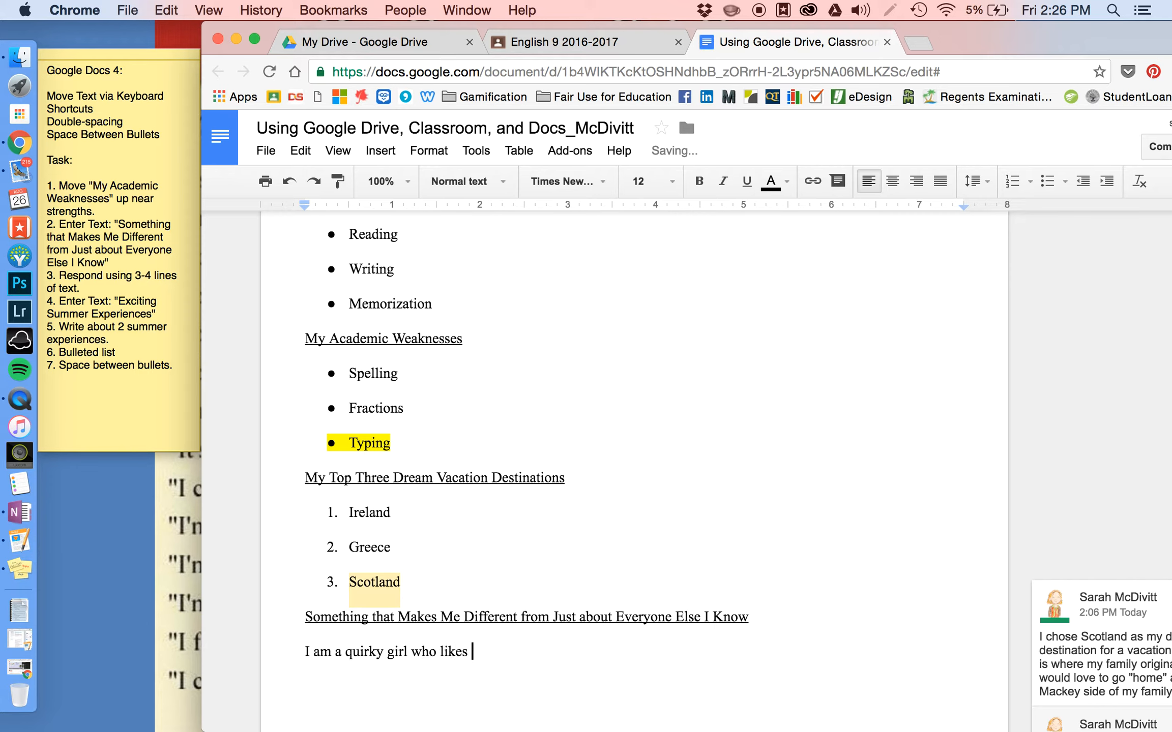
key("BackSpace")
type("..................................................................................................................")
key("BackSpace")
key("BackSpace")
key("BackSpace")
key("BackSpace")
key("BackSpace")
key("BackSpace")
Step: Continue the response with a second line of repeated m's and filler dots, and a third line reading "mm"
key("Return")
type("mmmmmmmmmmm")
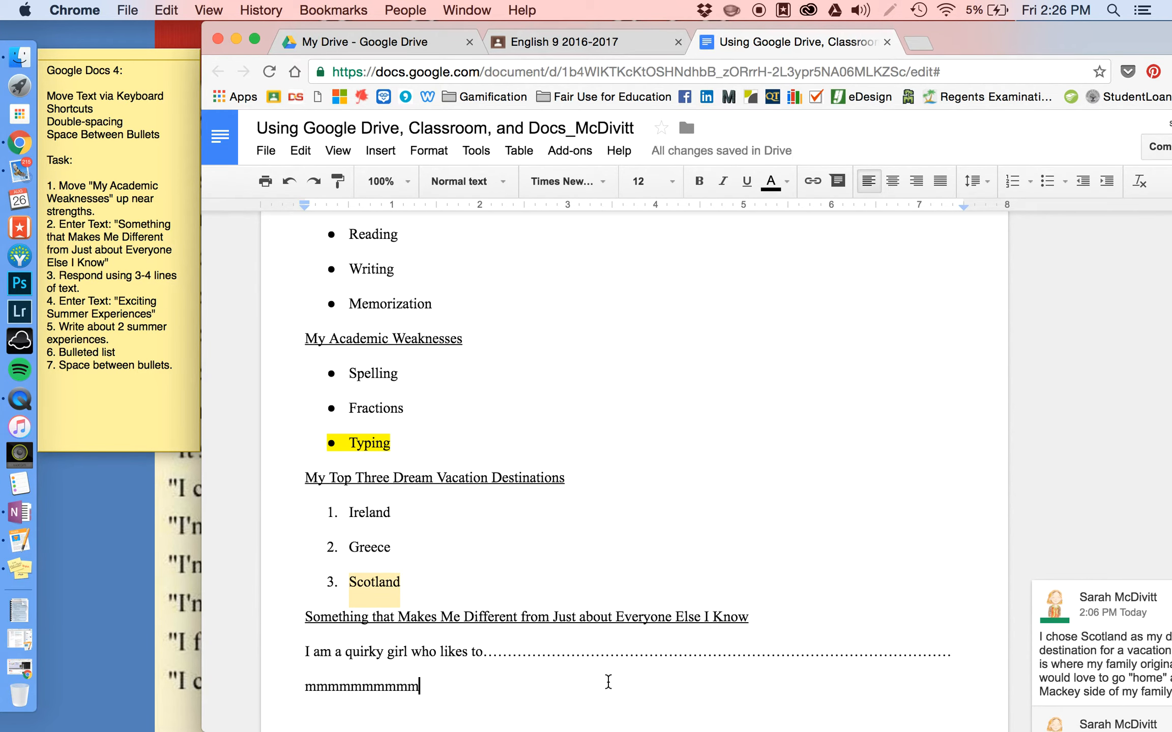
scroll(620, 674, "down", 2)
type(".........................................")
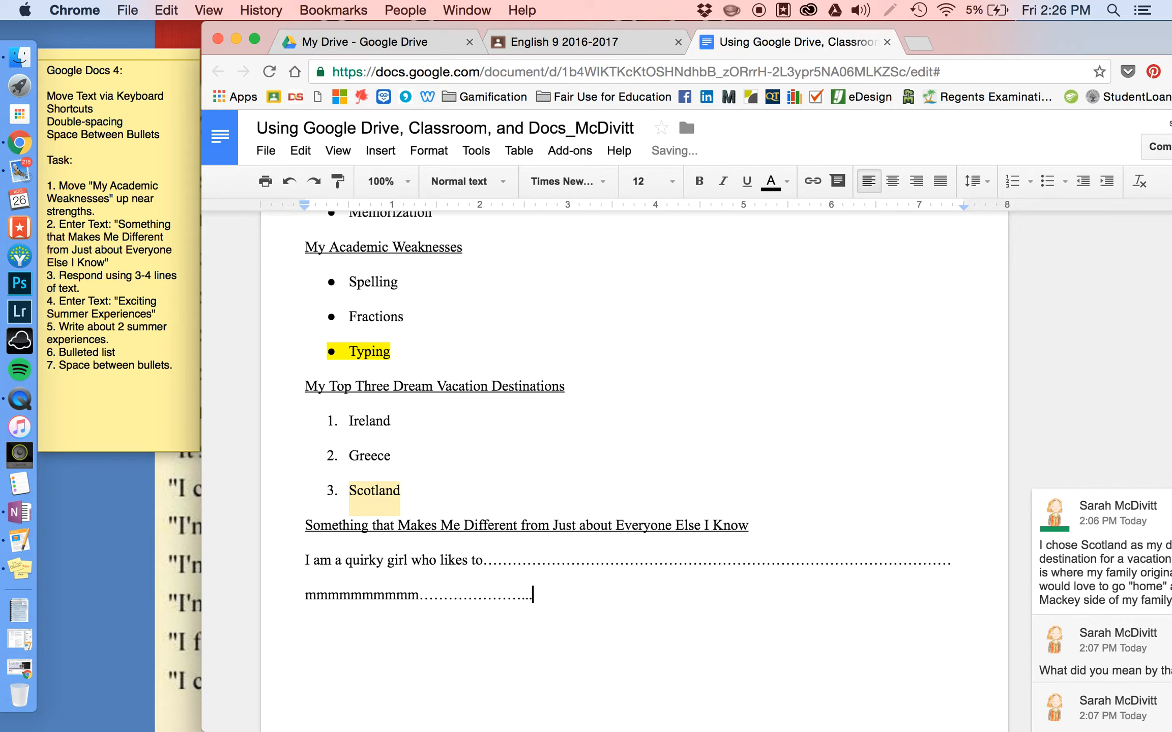
type(".....................................................................")
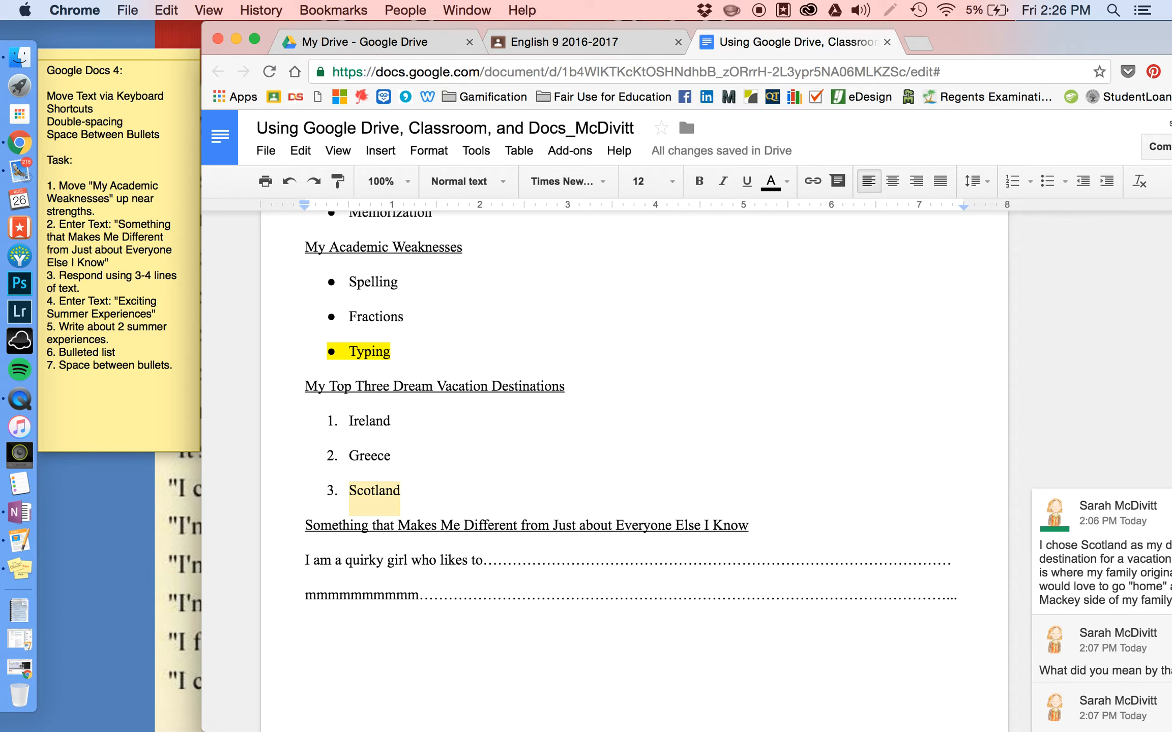
key("Return")
type("mm")
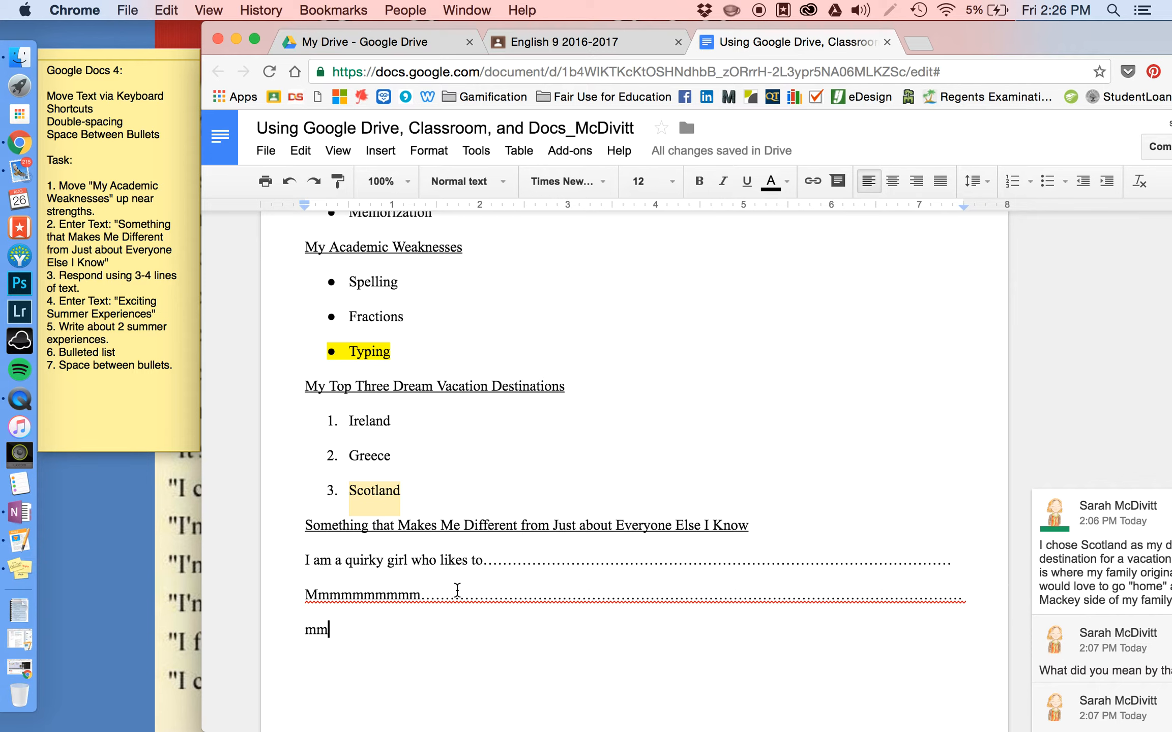
scroll(457, 590, "down", 2)
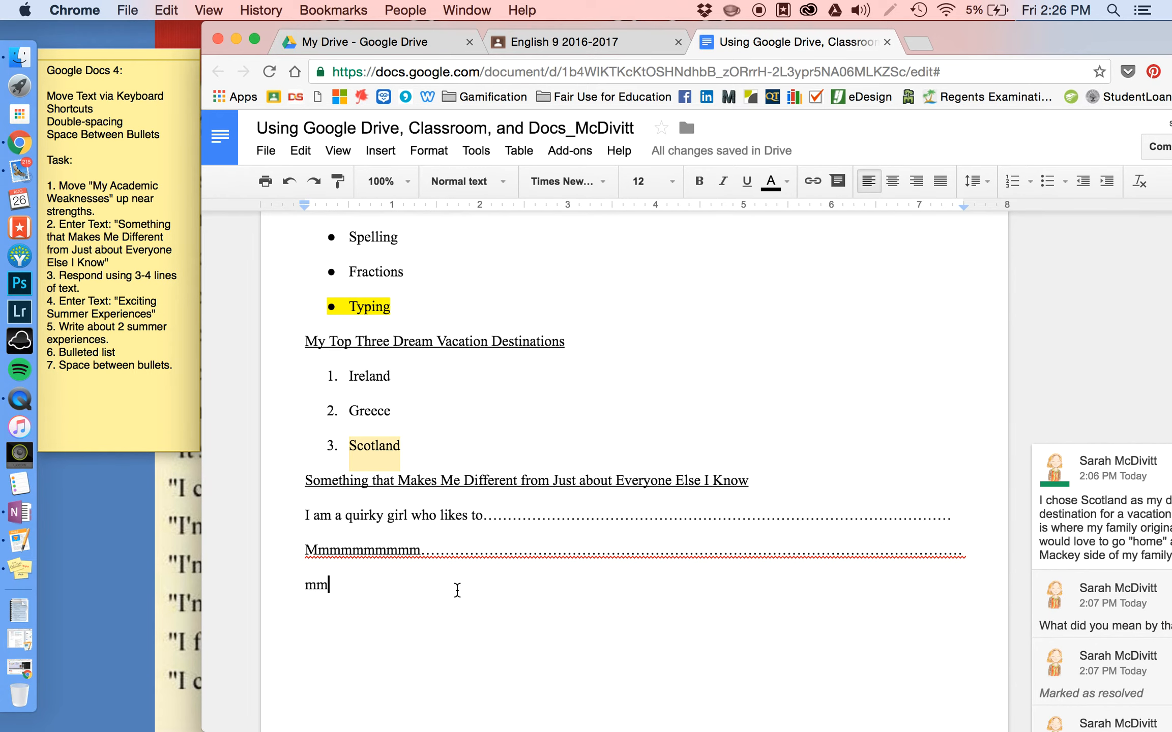
Step: Add the underlined heading "Exciting Summer Experiences" below the response, followed by a new line
key("Return")
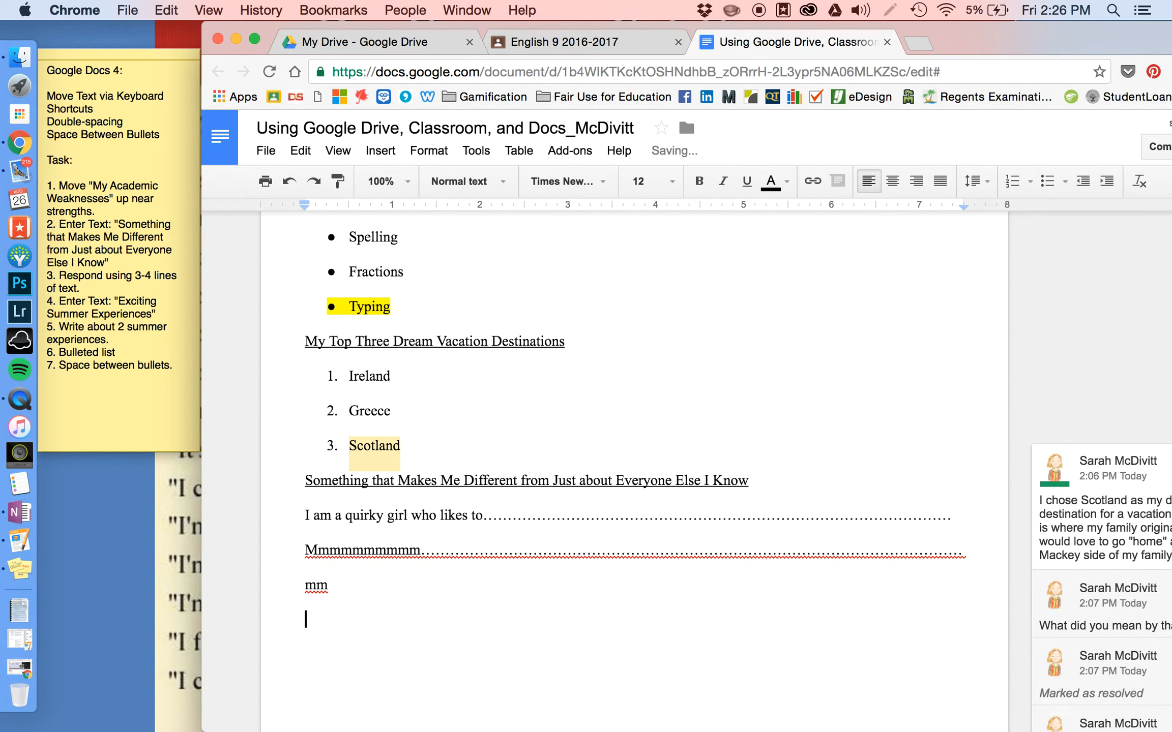
key("super+u")
type("Exc")
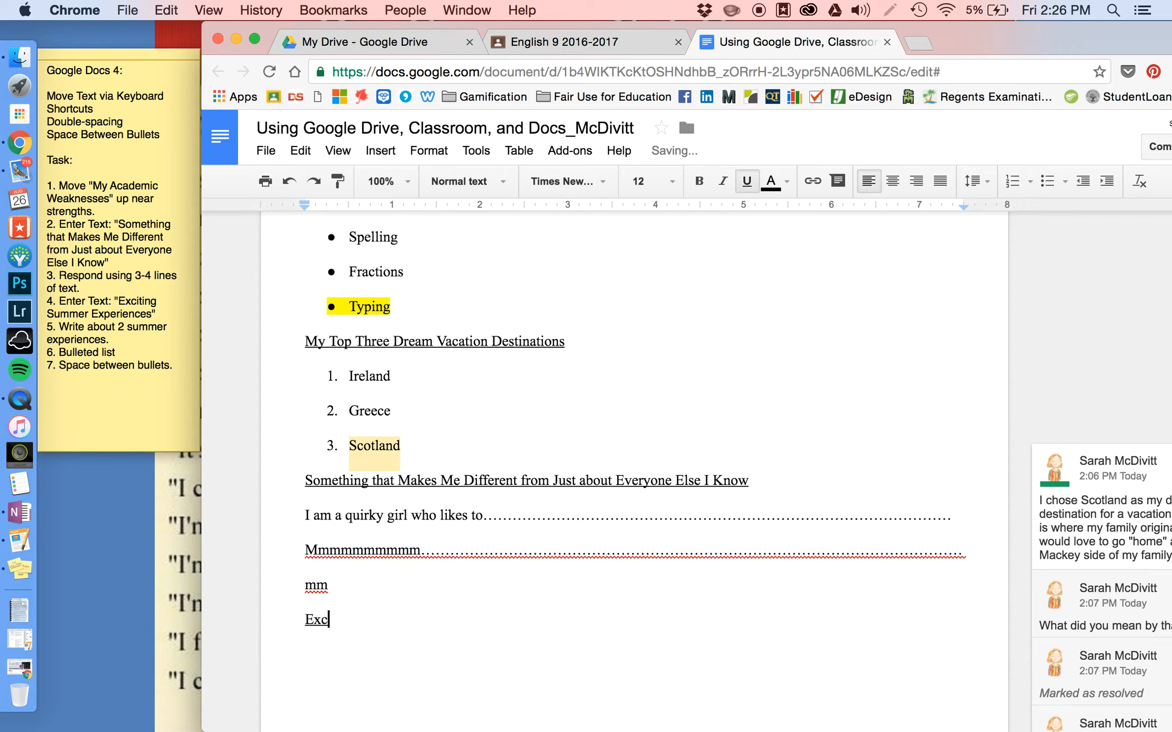
type("iting Summer")
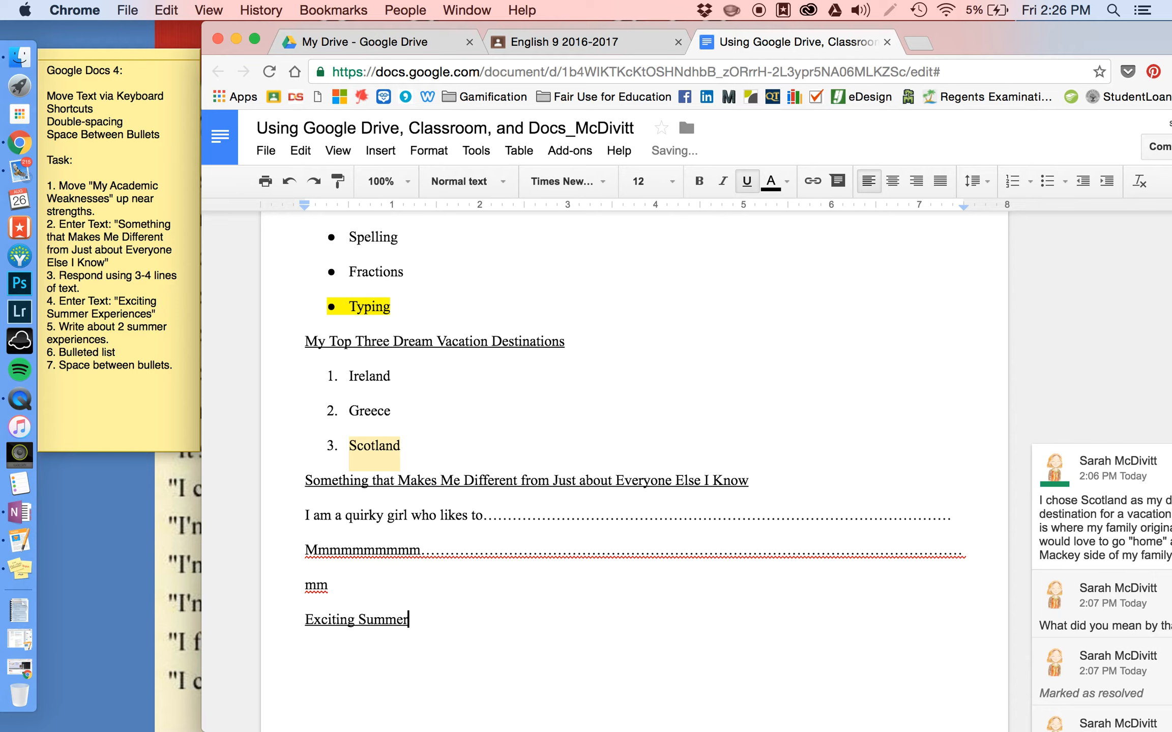
type(" Experiences")
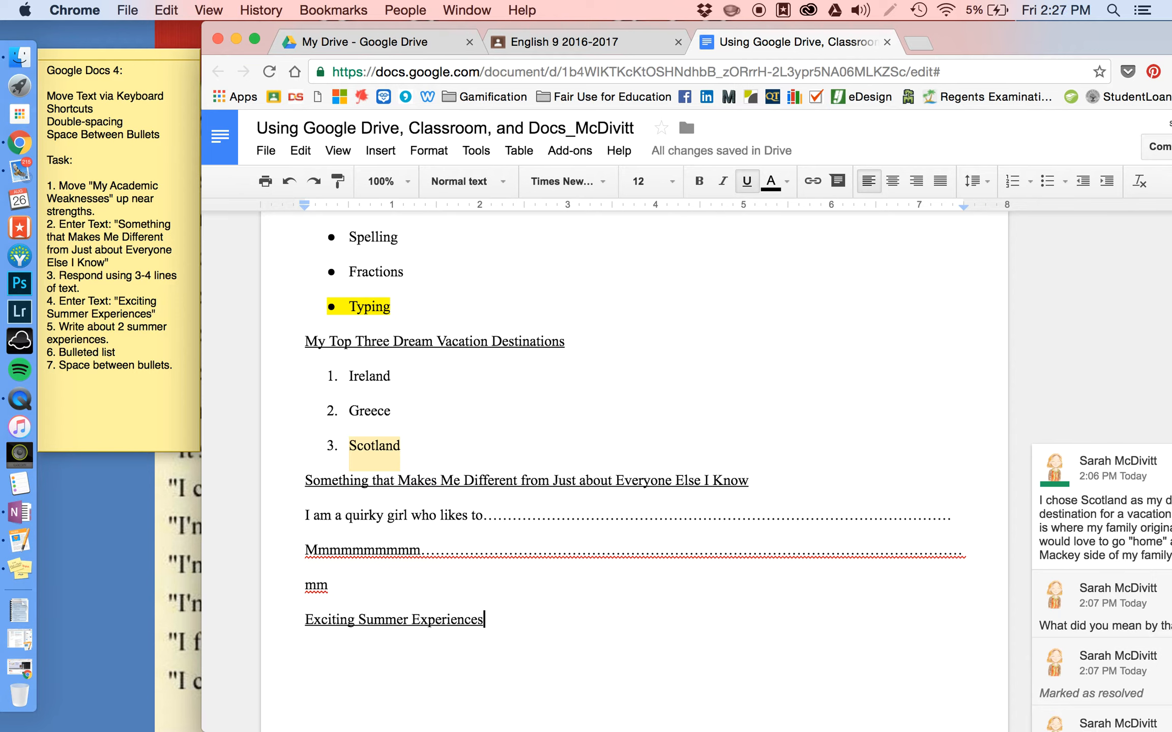
key("Return")
Step: Try bulleted-list formatting on the response lines under the "Something that Makes Me Different" heading and remove it again
scroll(466, 534, "down", 2)
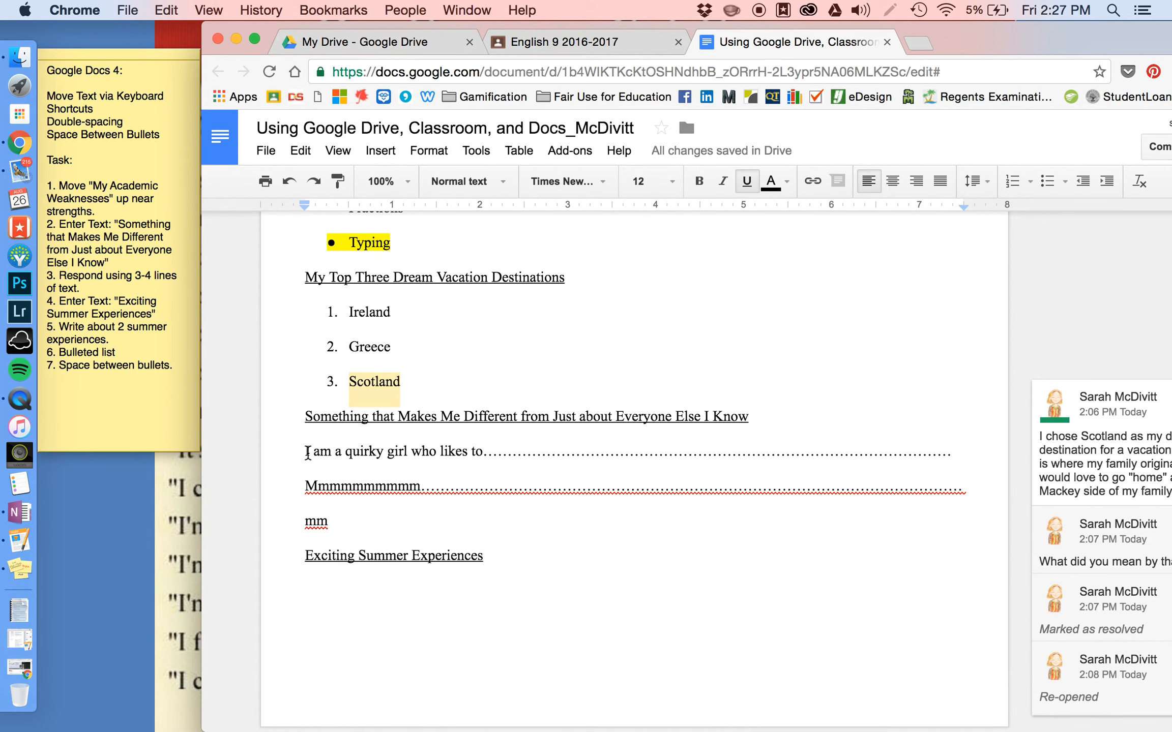
left_click_drag(307, 452, 328, 516)
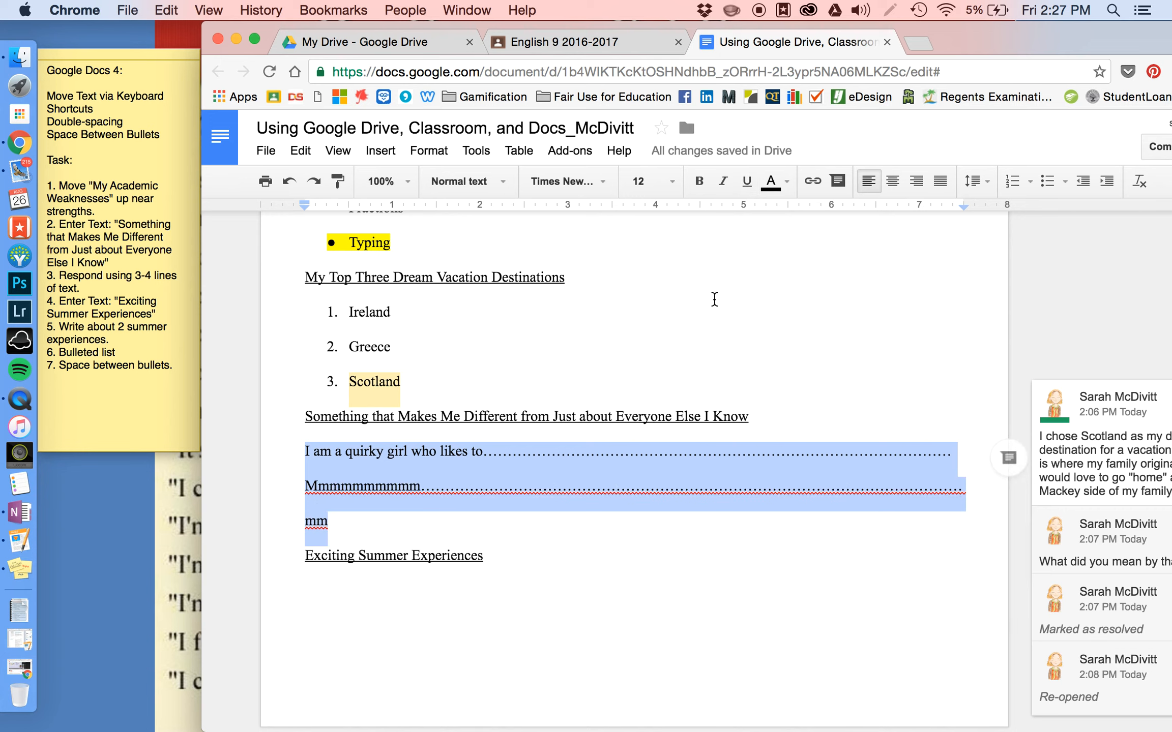
left_click(1043, 178)
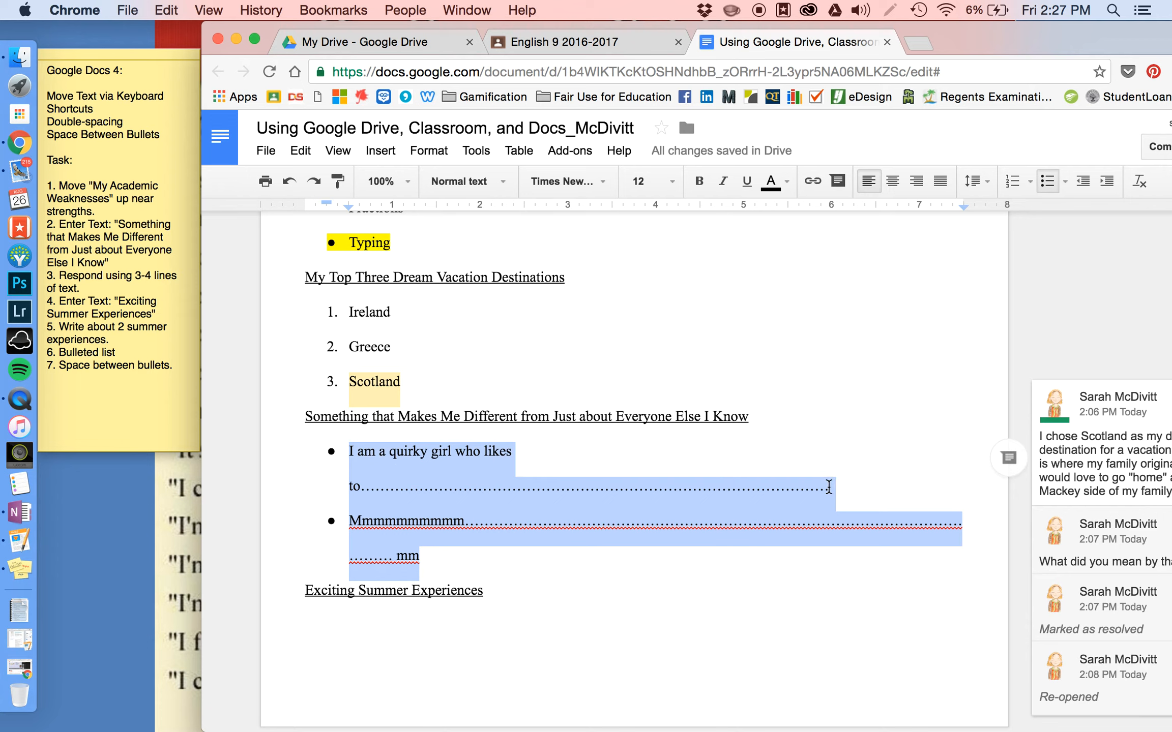
key("super+shift+8")
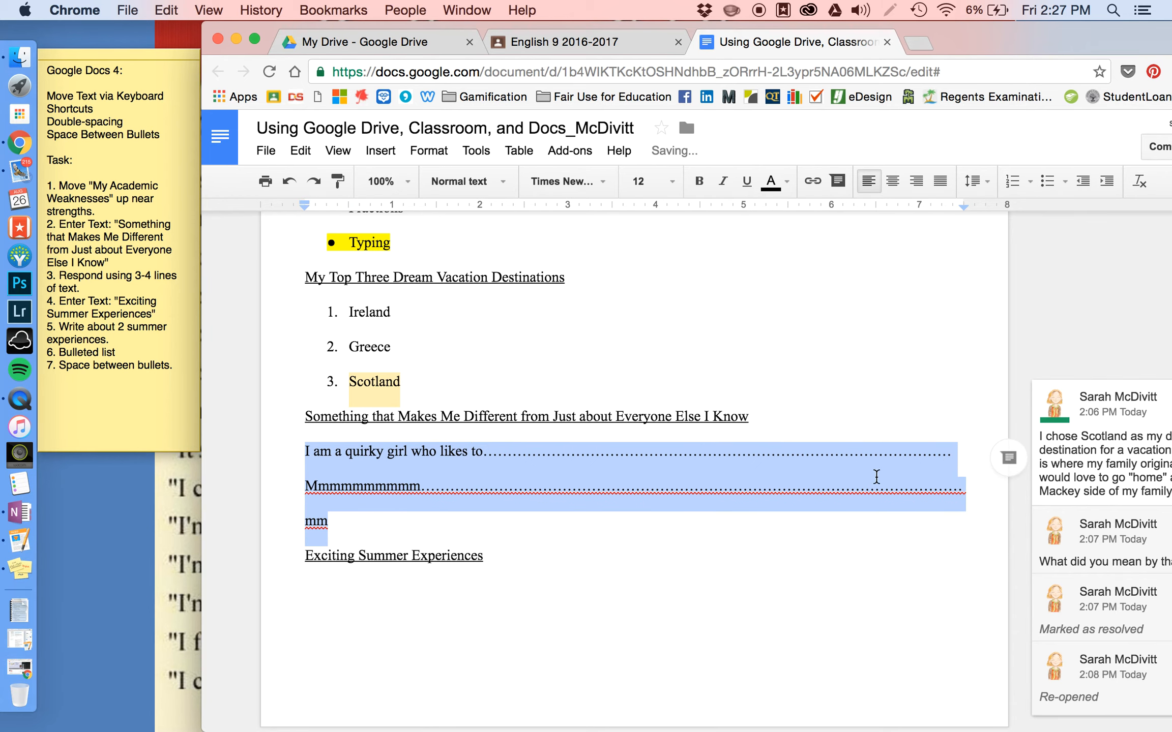
Step: Format the whole "I am a quirky girl" response, down to "mm", as a bulleted list
left_click(954, 451)
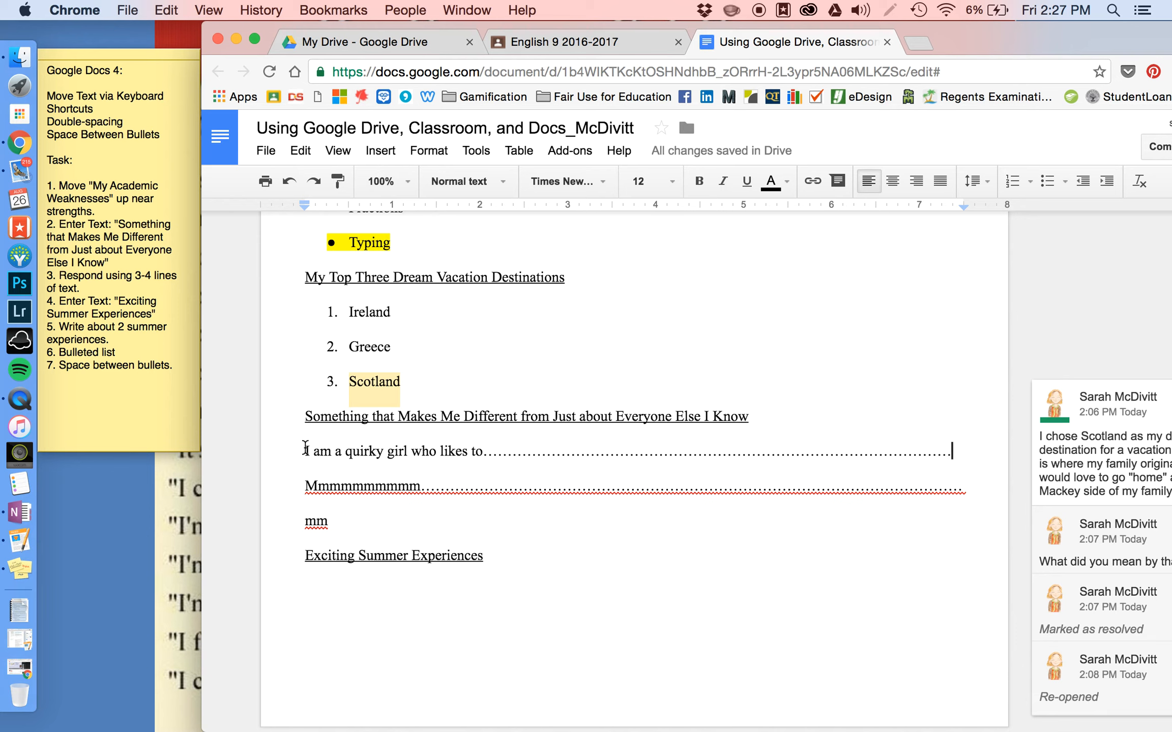
left_click(320, 417)
left_click_drag(306, 451, 343, 520)
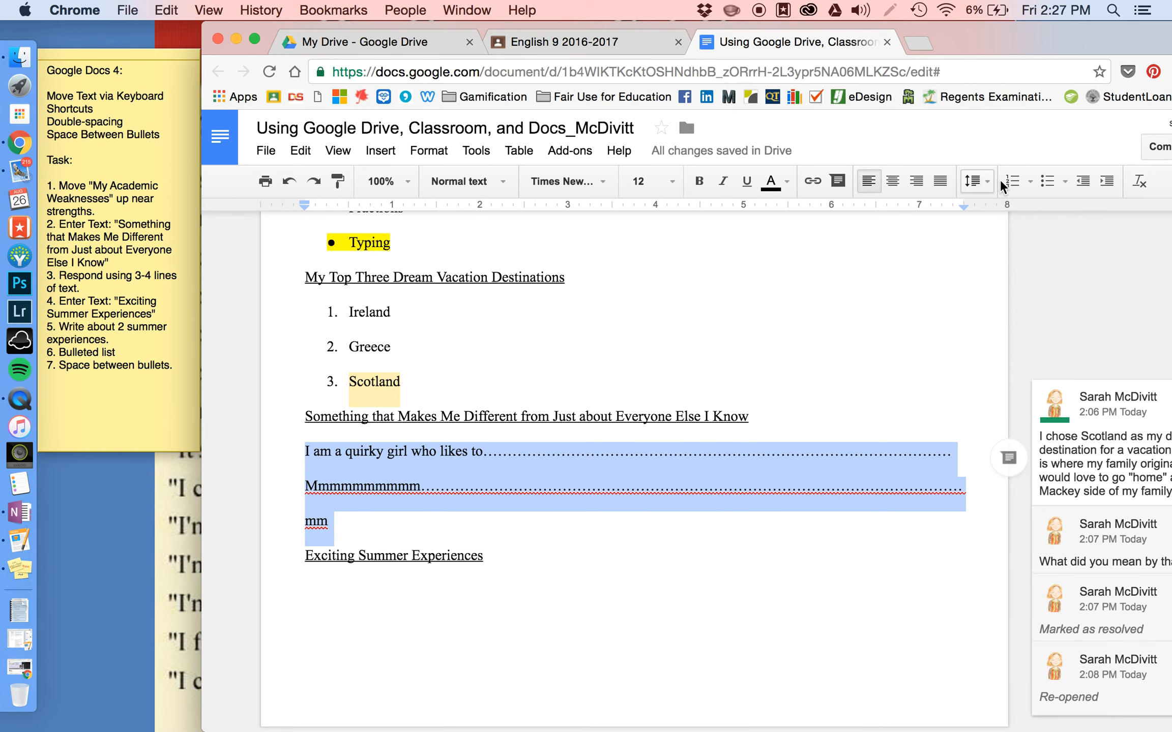
left_click(1046, 183)
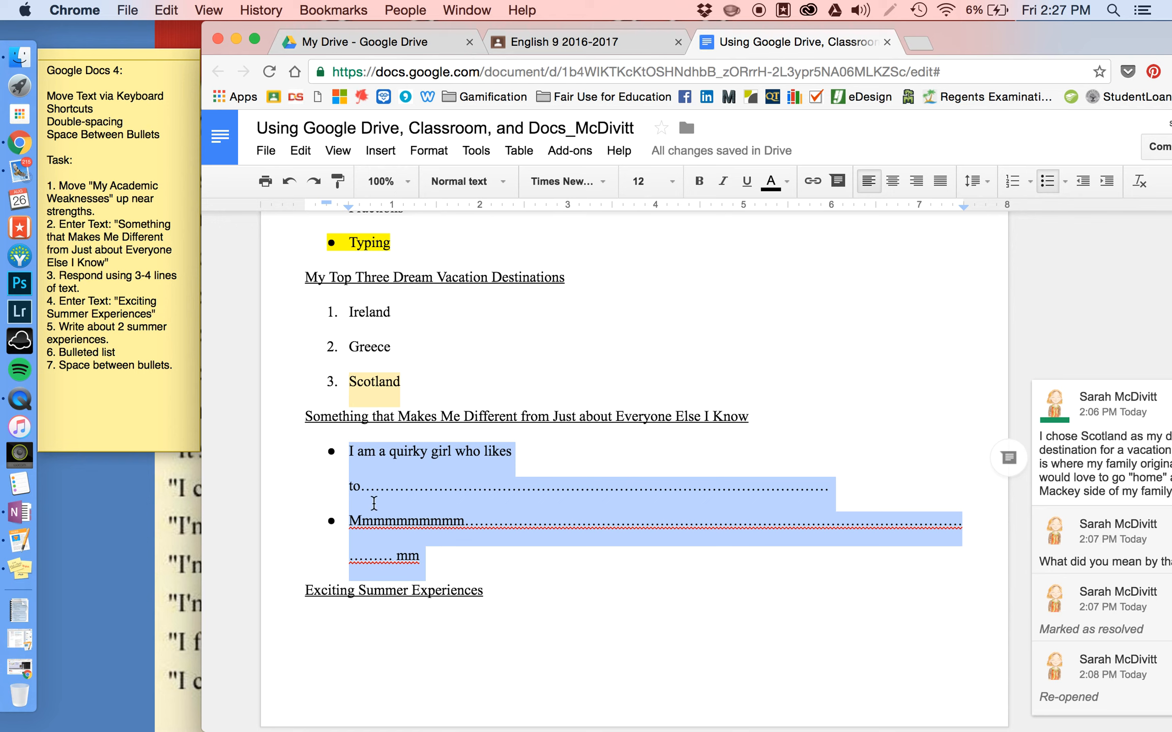
left_click(406, 510)
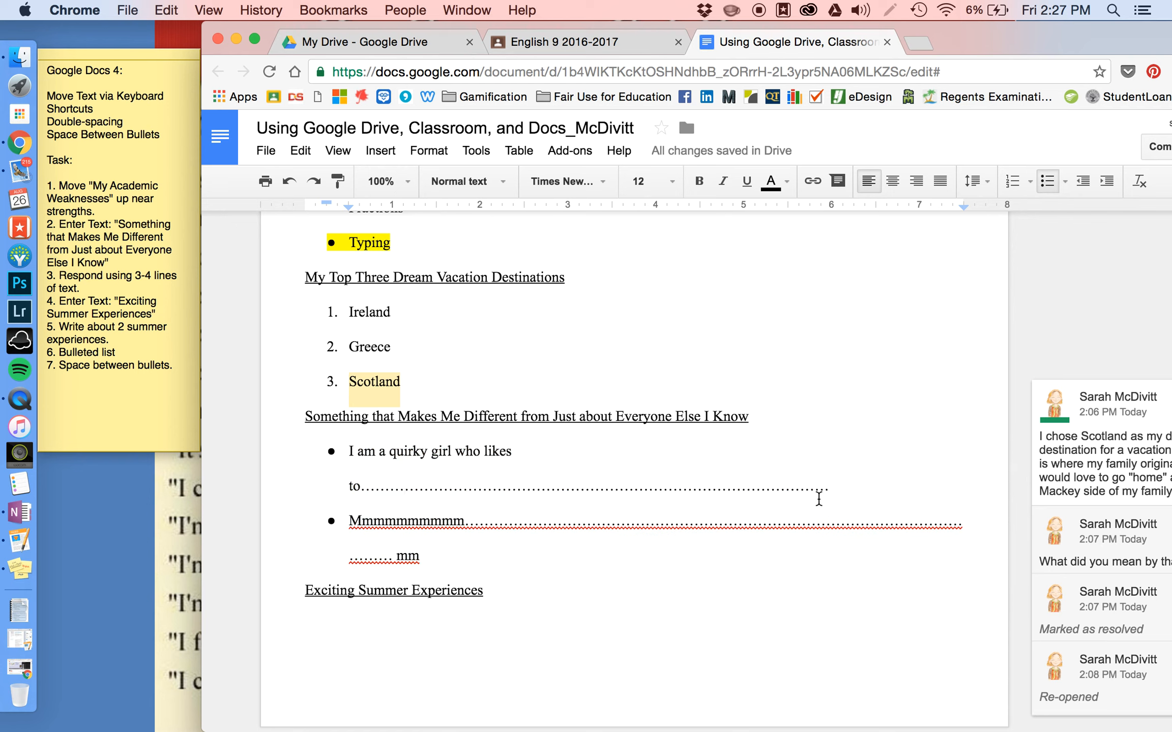
Step: Try inserting space between the two response bullets with a line break and with a new paragraph, removing each attempt
left_click(840, 488)
key("shift+Return")
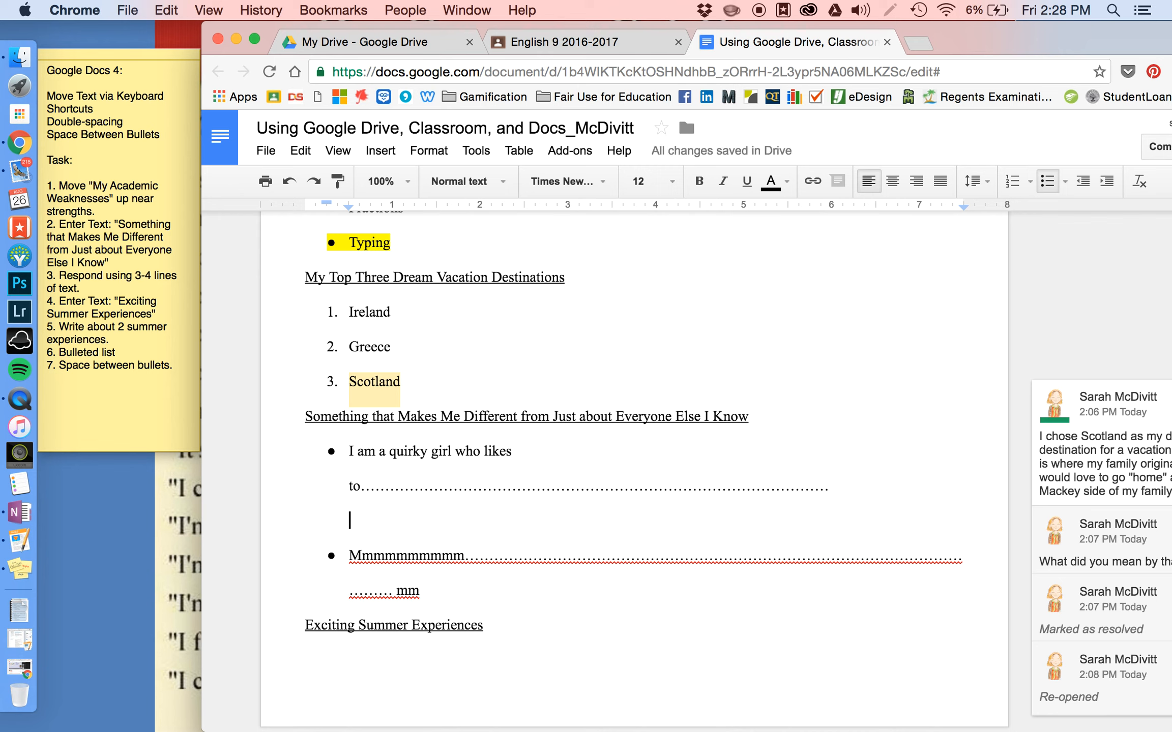
key("BackSpace")
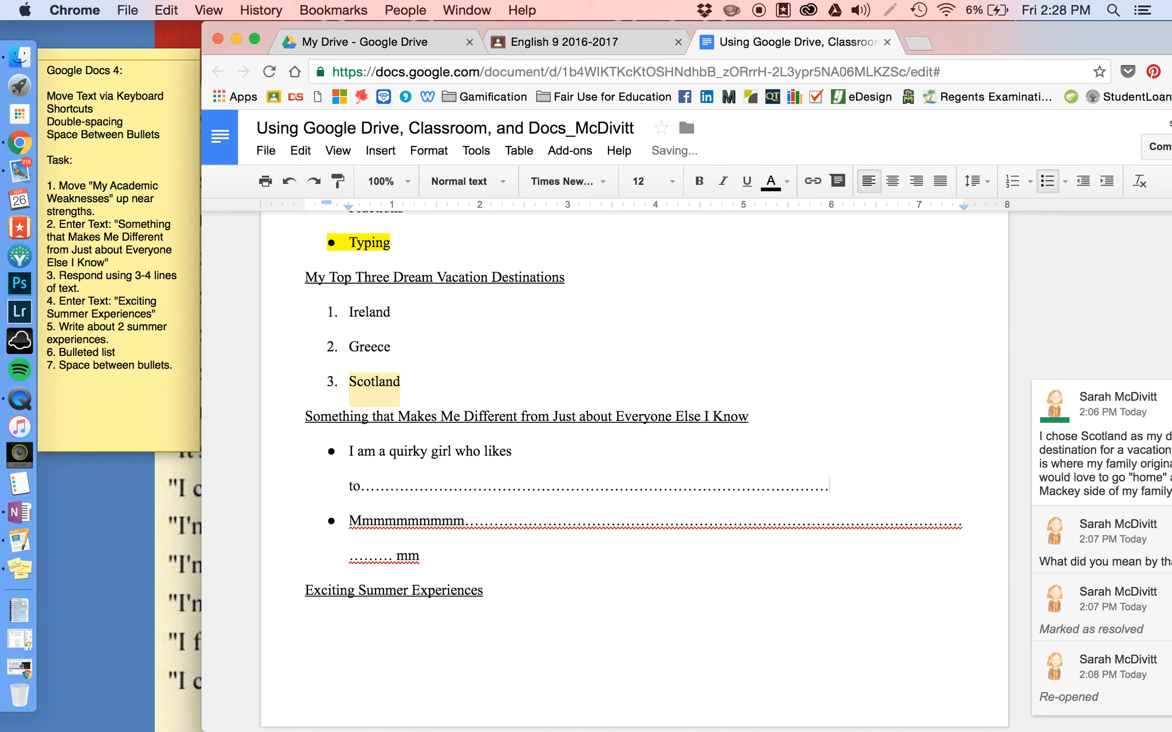
key("Return")
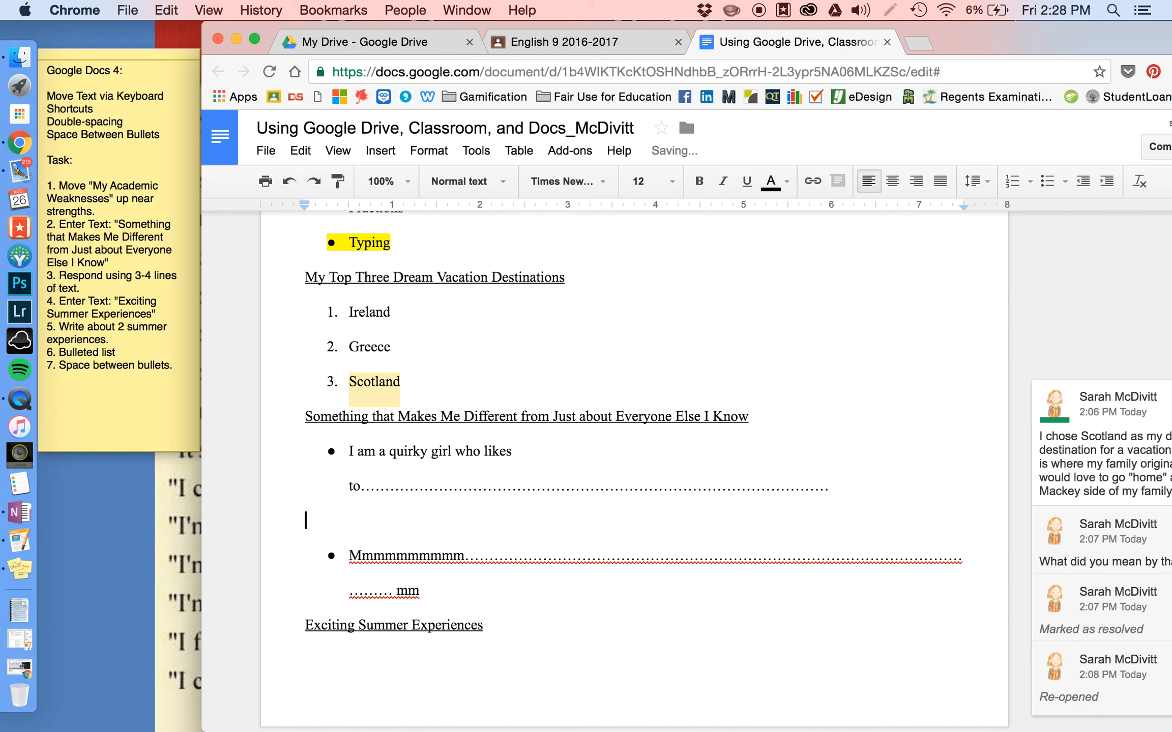
key("BackSpace")
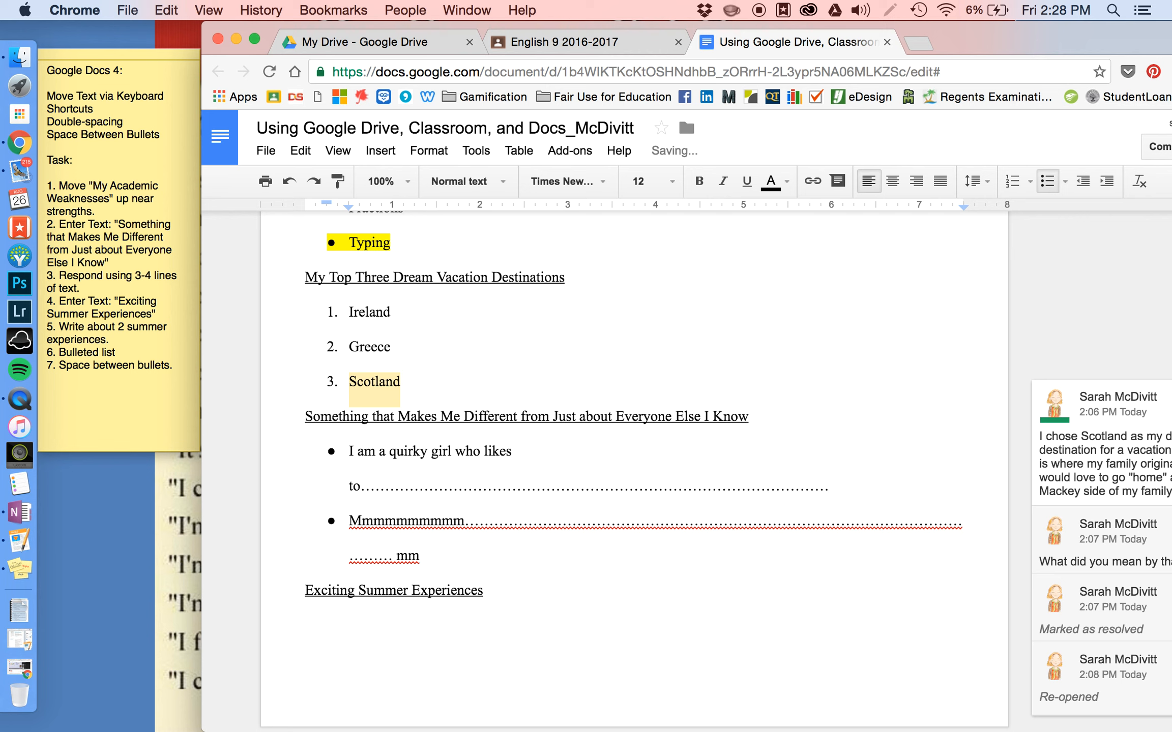
key("shift+Return")
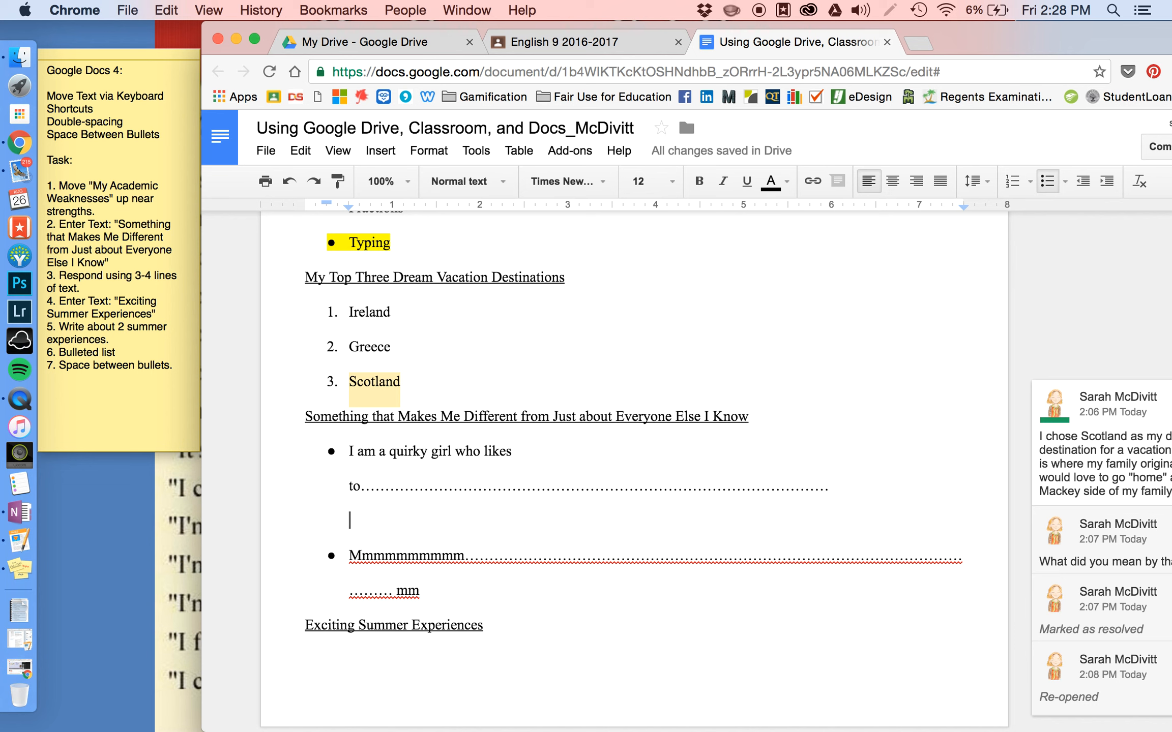
key("BackSpace")
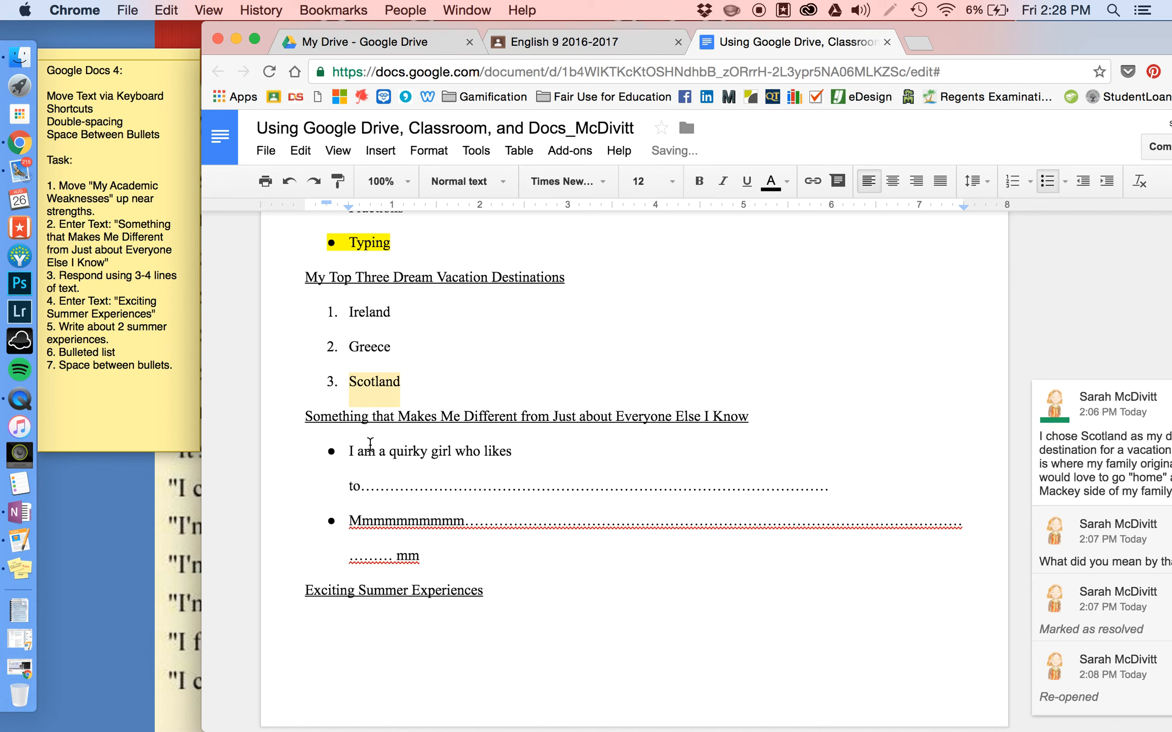
Step: Remove the bullets from the response lines and place the cursor on the empty line below "Exciting Summer Experiences"
left_click_drag(348, 450, 433, 563)
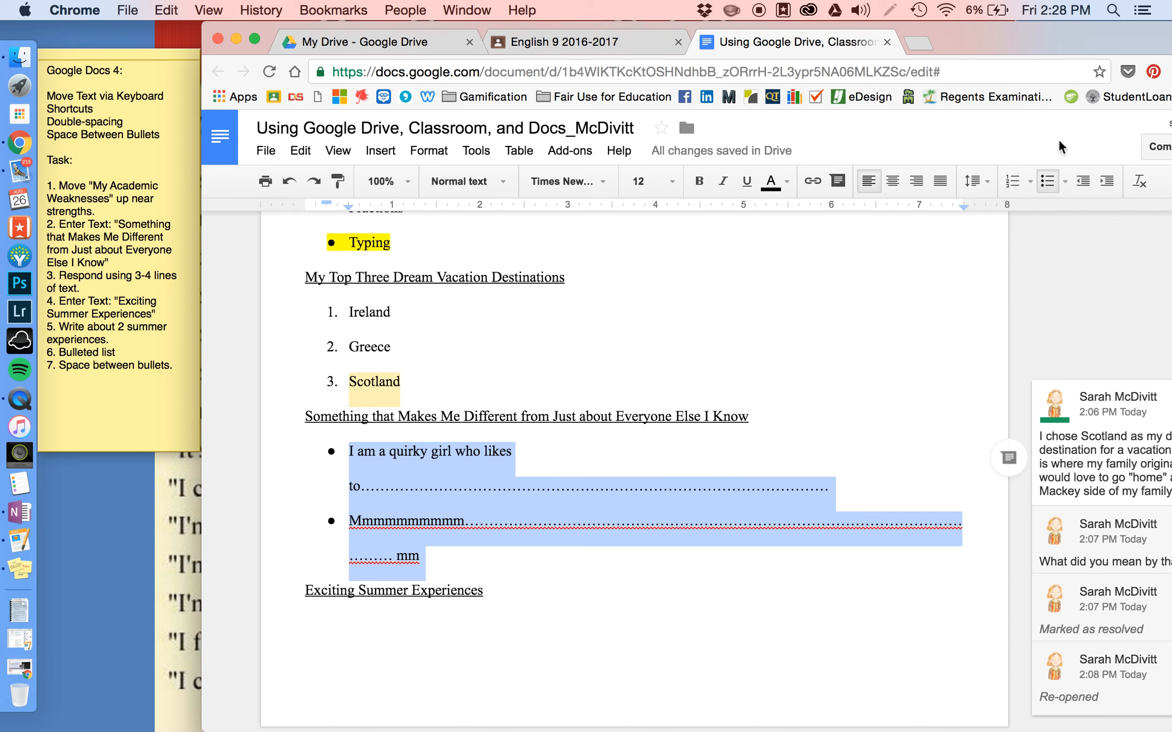
left_click(1047, 181)
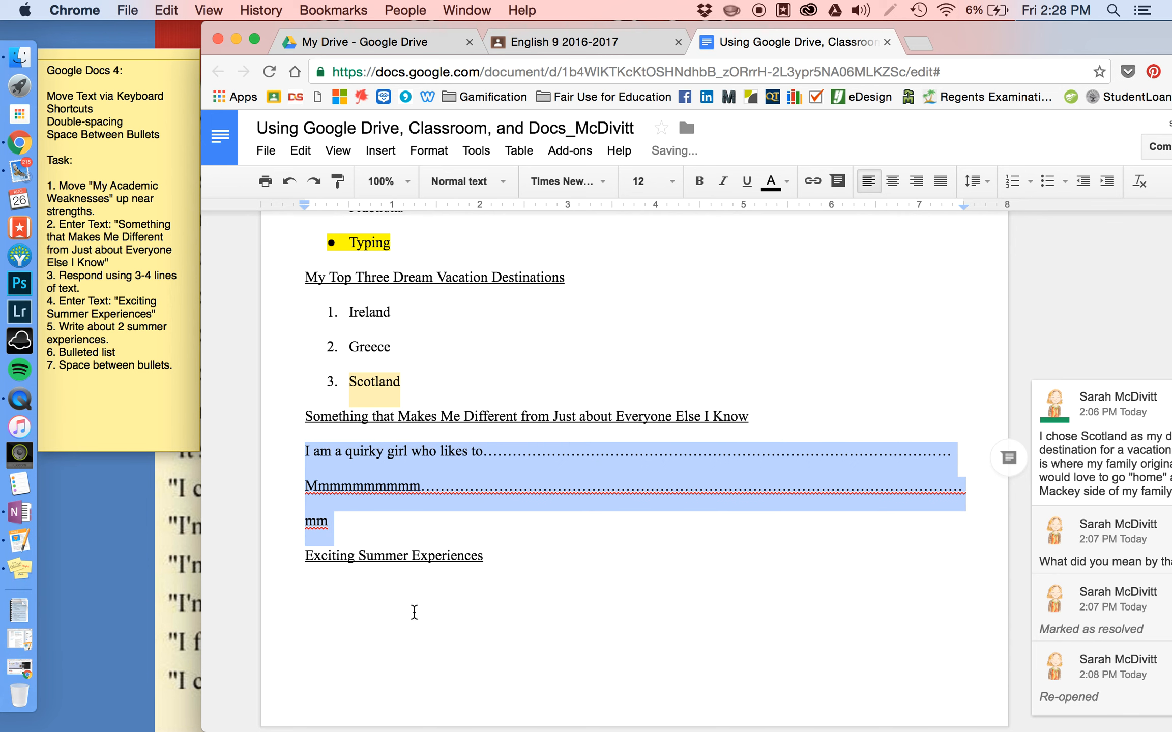
left_click(417, 693)
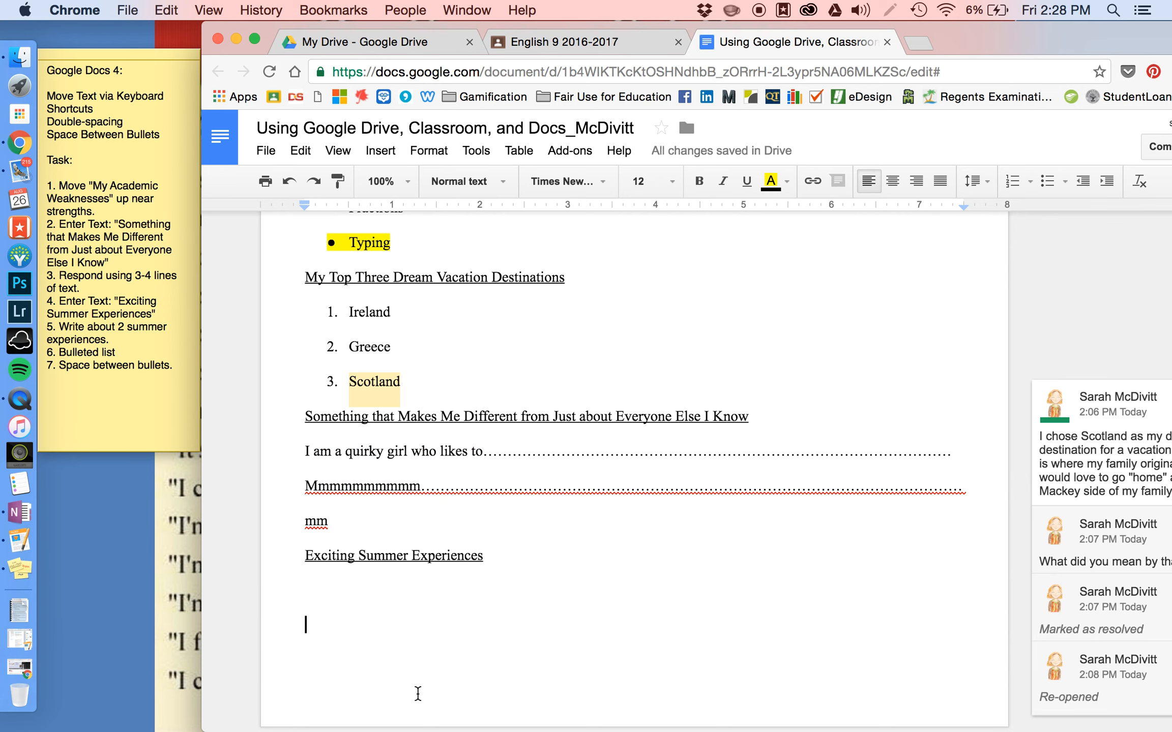